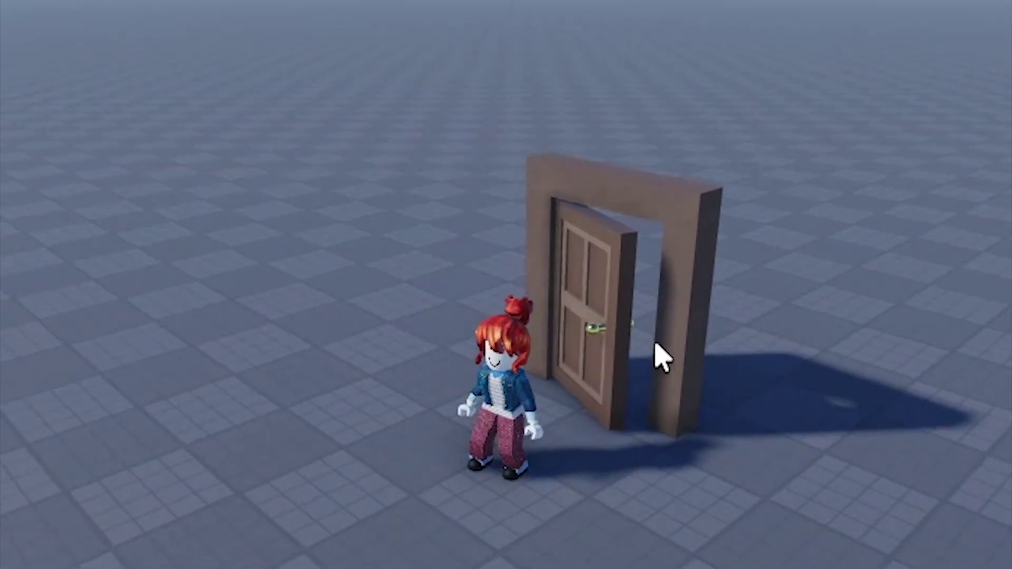
pyautogui.press('w')
pyautogui.press('d')
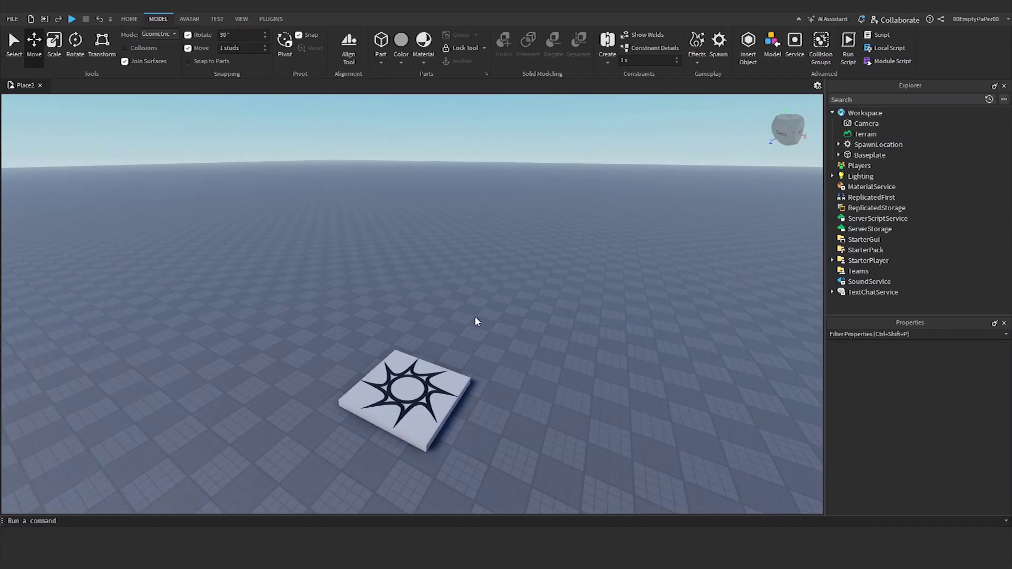
# Step: Insert a block part behind the spawn pad and scale it into a tall, thin post standing on the baseplate
pyautogui.click(378, 46)
pyautogui.moveTo(418, 307); pyautogui.dragTo(407, 199)
pyautogui.scroll(3, 438, 379)
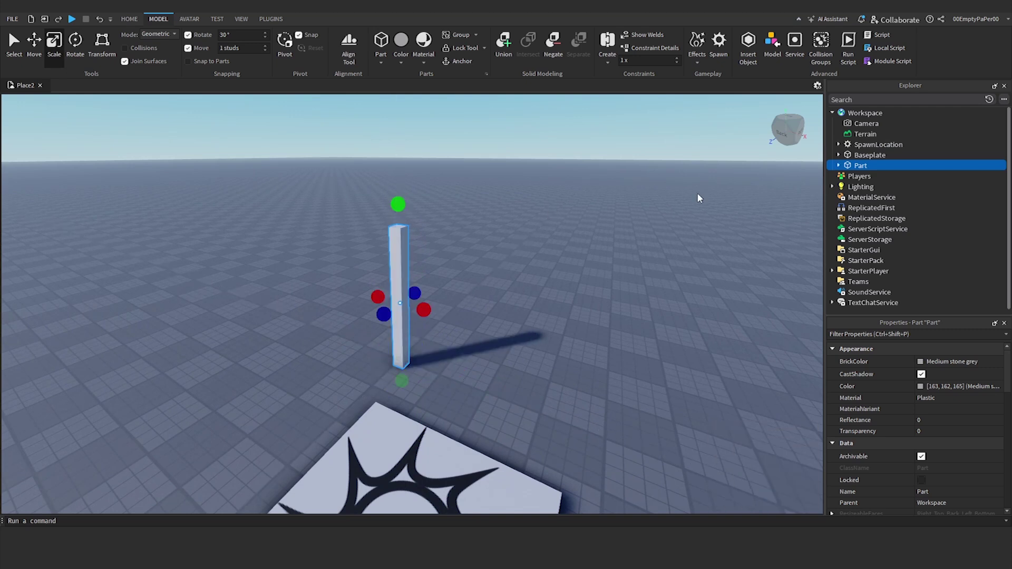
# Step: Rename the post part to Hinge
pyautogui.doubleClick(860, 166)
pyautogui.write('Hinge')
pyautogui.press('Return')
# Step: Duplicate the Hinge post and scale the copy into a wide door panel, leaving a gap between it and the post
pyautogui.hotkey('ctrl', 'd')
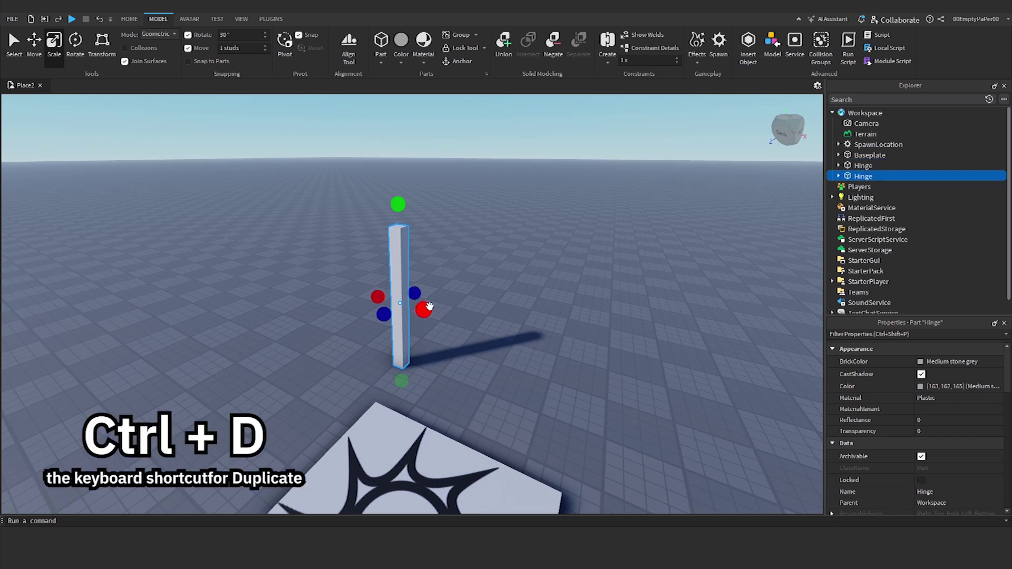
pyautogui.moveTo(424, 310); pyautogui.dragTo(536, 347)
pyautogui.moveTo(374, 295); pyautogui.dragTo(414, 309)
pyautogui.press('a')
pyautogui.moveTo(488, 363); pyautogui.dragTo(457, 406, button='right')
# Step: Rename the wide panel part to Door
pyautogui.press('F2')
pyautogui.write('Door')
pyautogui.press('Return')
# Step: Add an Attachment inside the Door part
pyautogui.click(780, 149)
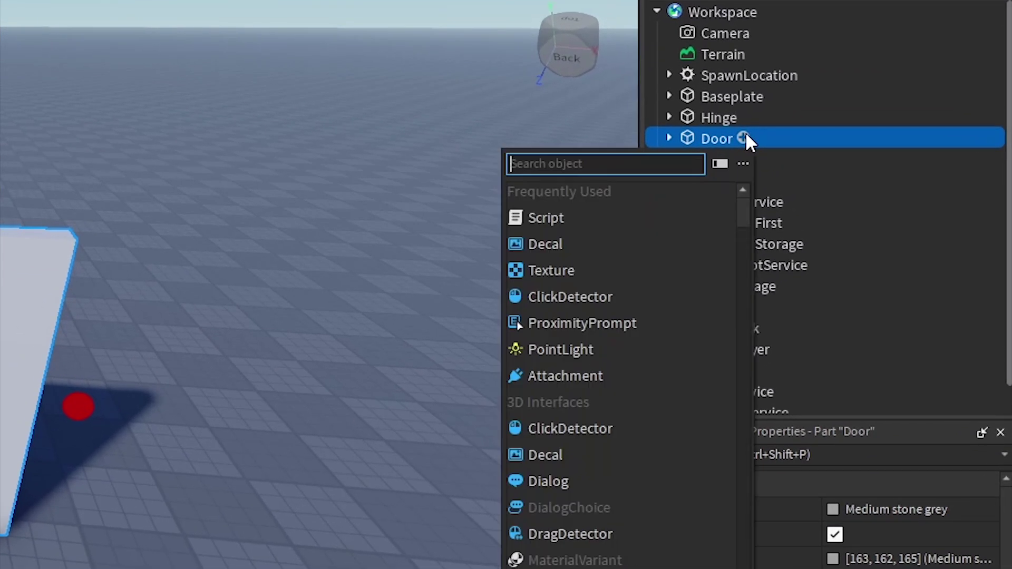
pyautogui.write('att')
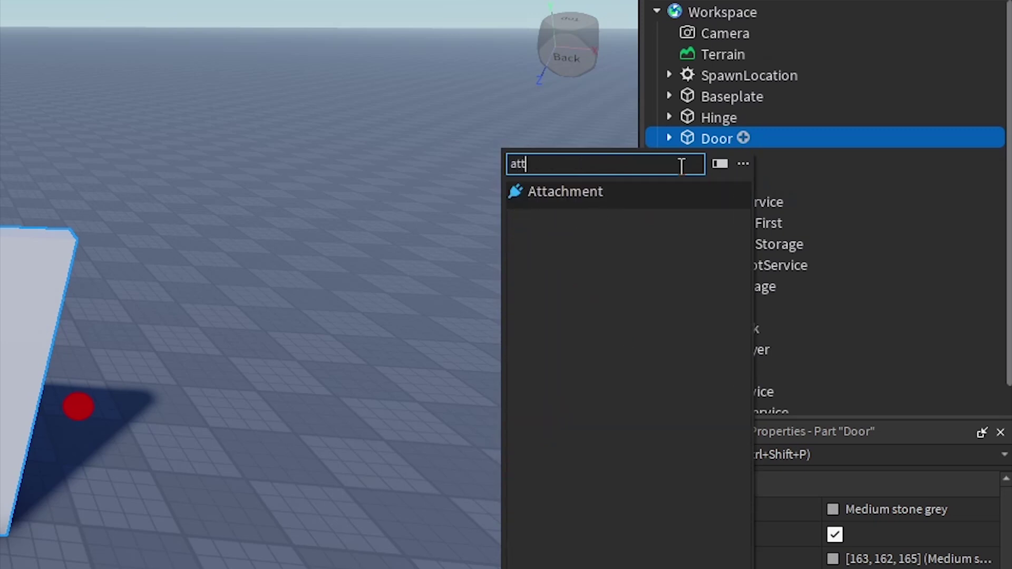
pyautogui.click(591, 199)
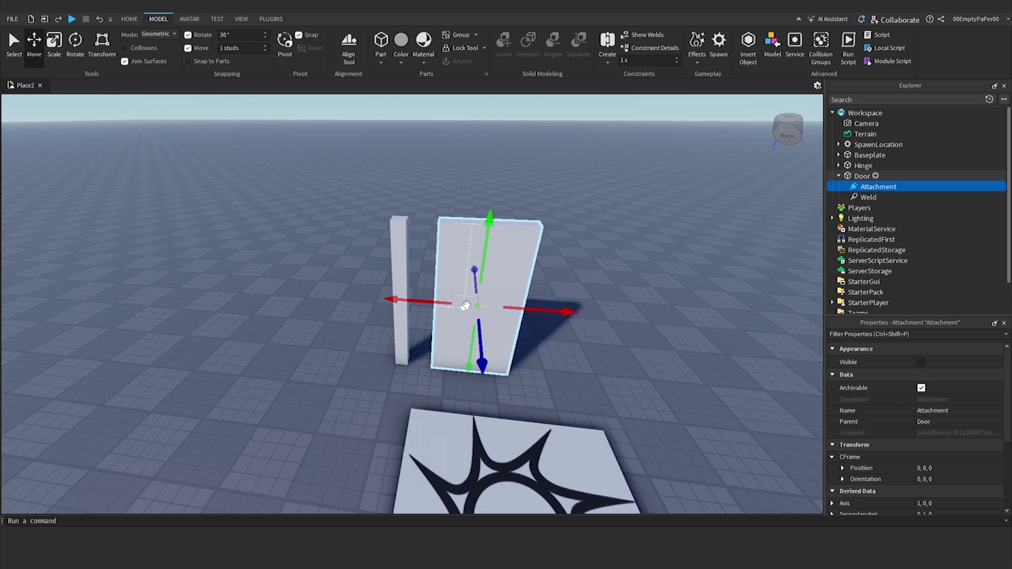
# Step: Move the Door's attachment 3 studs to the middle of the door edge that faces the Hinge post
pyautogui.moveTo(467, 305); pyautogui.dragTo(408, 302)
pyautogui.scroll(5, 460, 342)
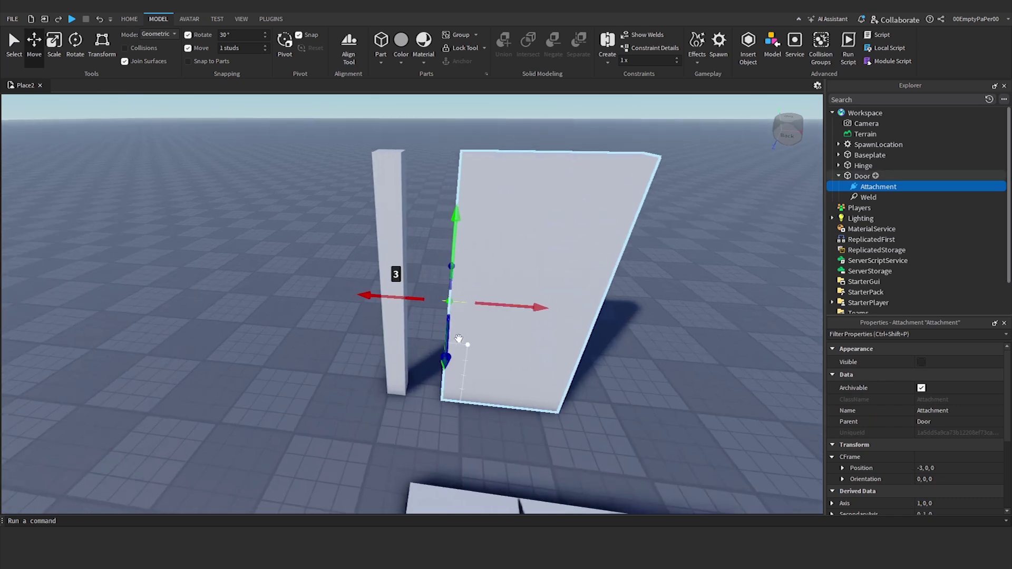
pyautogui.scroll(-3, 460, 346)
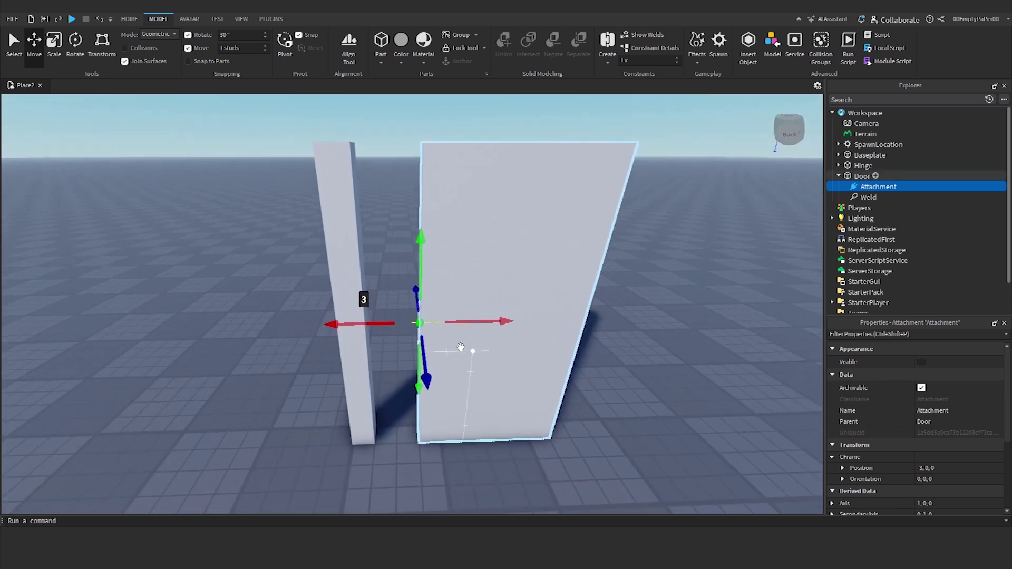
pyautogui.moveTo(462, 347); pyautogui.dragTo(470, 348, button='right')
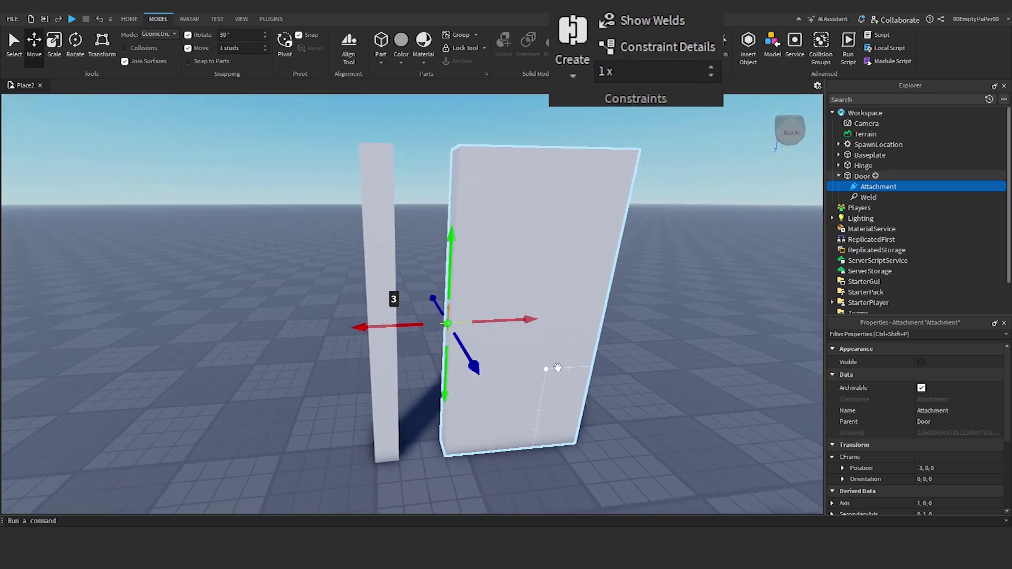
# Step: Turn on constraint details and add an Attachment inside the Hinge part
pyautogui.click(633, 380)
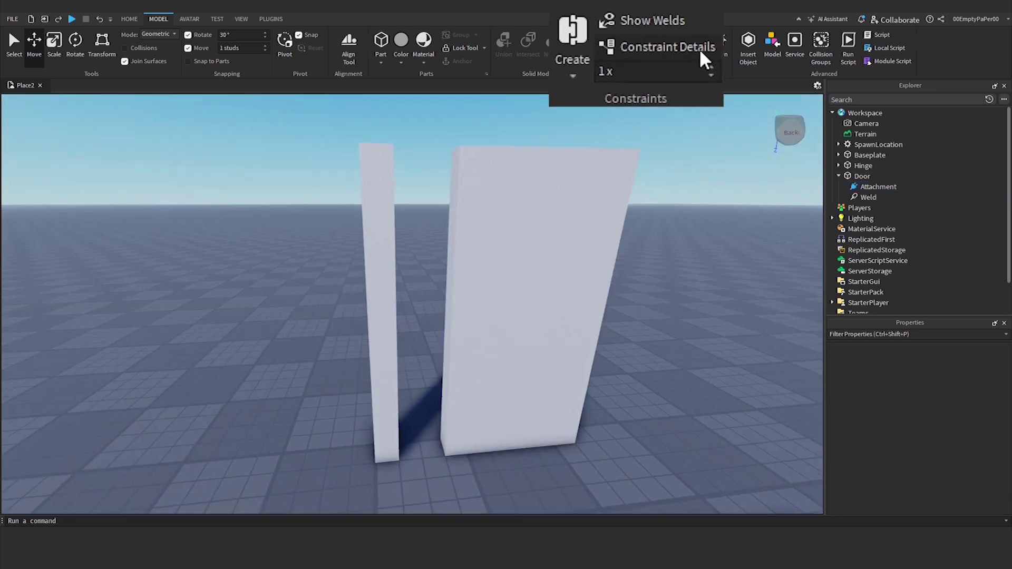
pyautogui.click(862, 166)
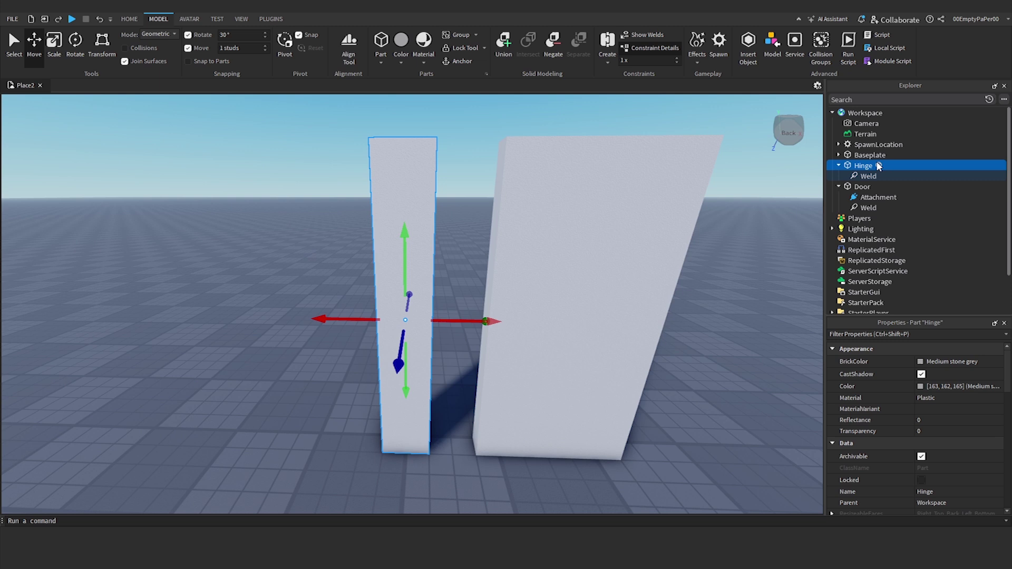
pyautogui.click(878, 166)
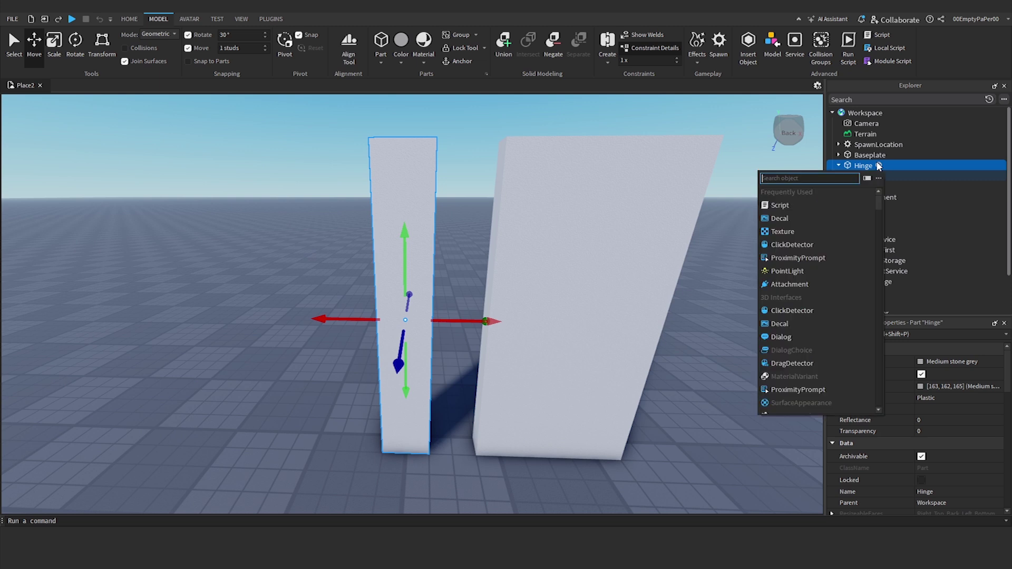
pyautogui.click(797, 284)
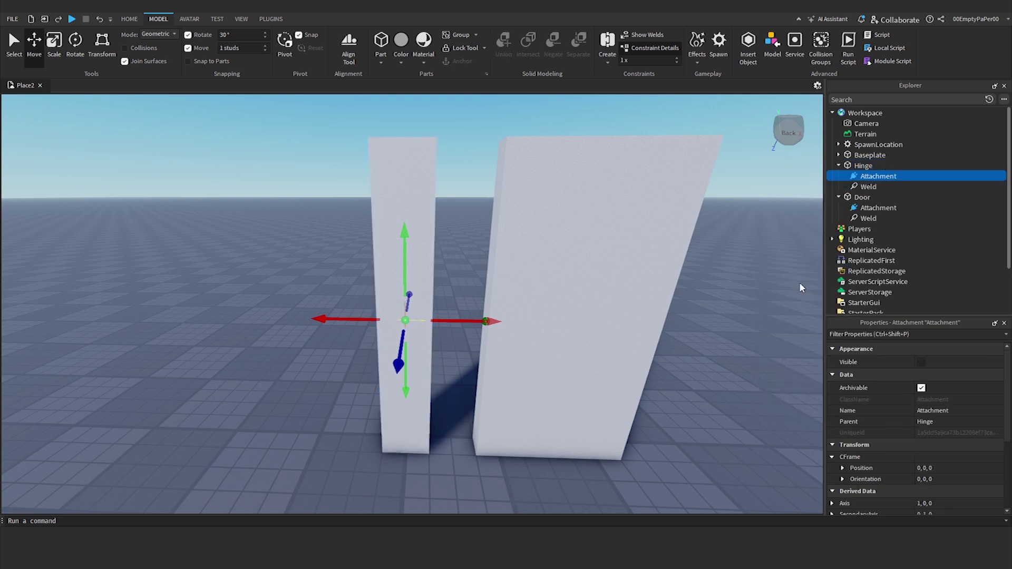
# Step: Move the Hinge's attachment 1 stud to the middle of the post edge that faces the Door
pyautogui.moveTo(459, 320); pyautogui.dragTo(483, 320)
pyautogui.click(456, 400)
pyautogui.moveTo(490, 403); pyautogui.dragTo(443, 418, button='right')
pyautogui.press('d')
pyautogui.scroll(-2, 443, 419)
pyautogui.click(358, 411)
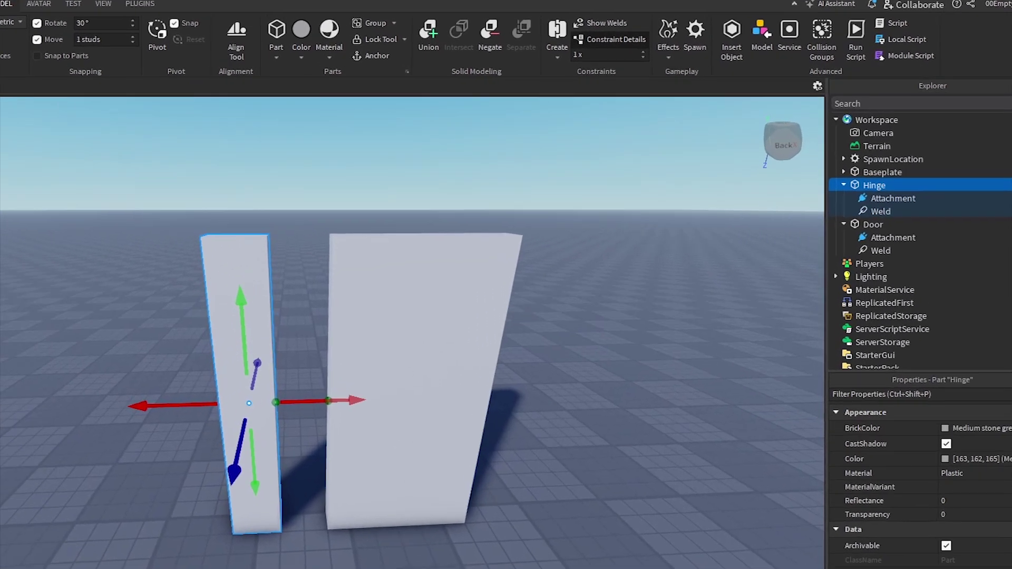
pyautogui.click(631, 414)
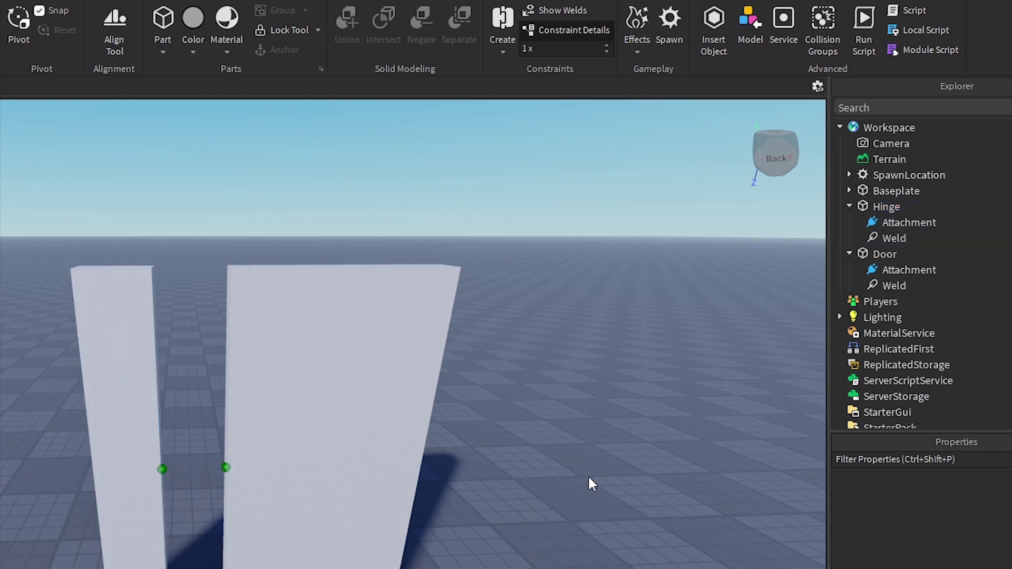
# Step: Create a Hinge constraint from the Hinge part's attachment to the Door's attachment
pyautogui.click(893, 227)
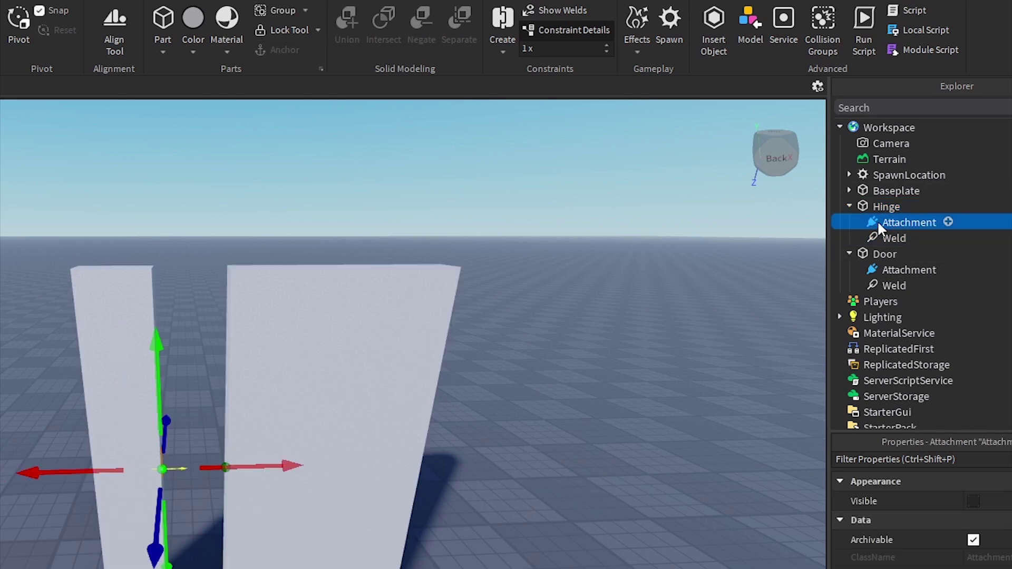
pyautogui.click(507, 48)
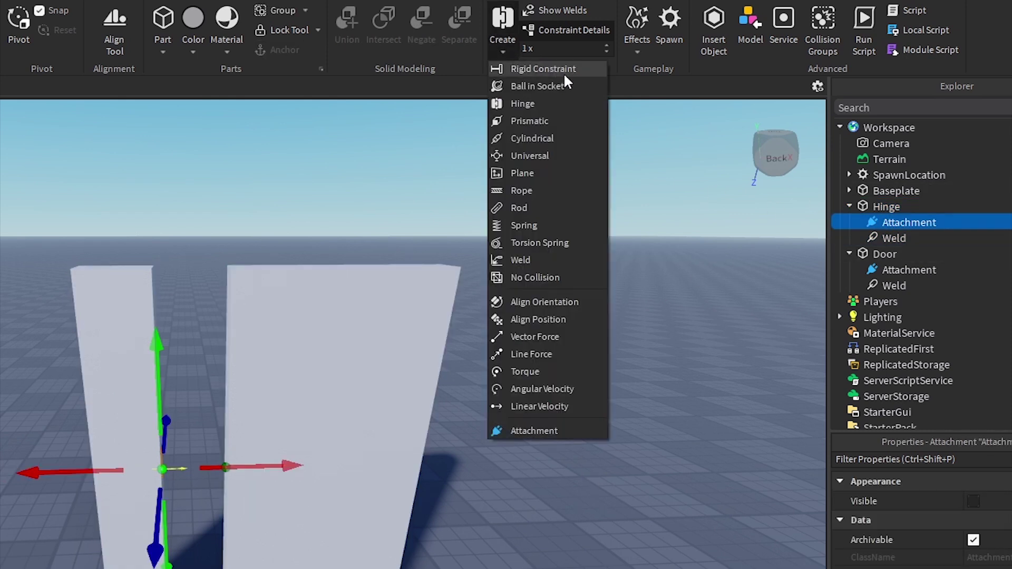
pyautogui.click(567, 100)
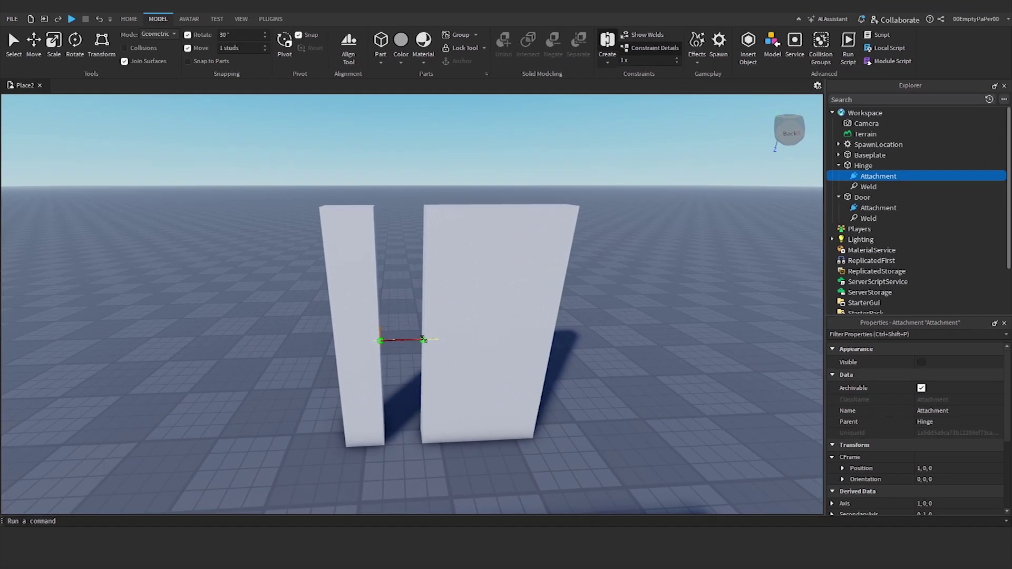
pyautogui.click(226, 467)
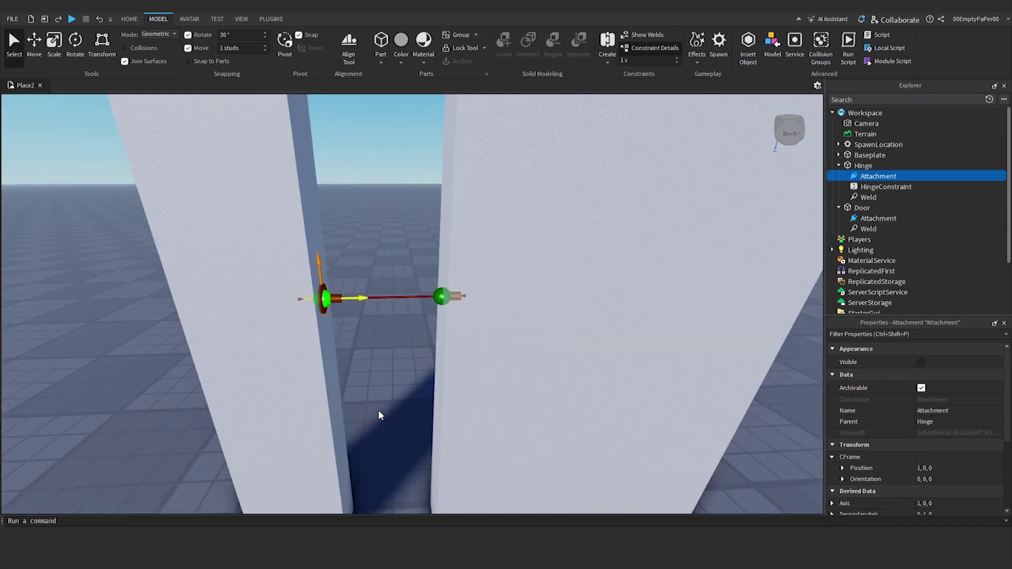
# Step: Rotate the Hinge's attachment 90 degrees so its axis points straight up
pyautogui.click(68, 48)
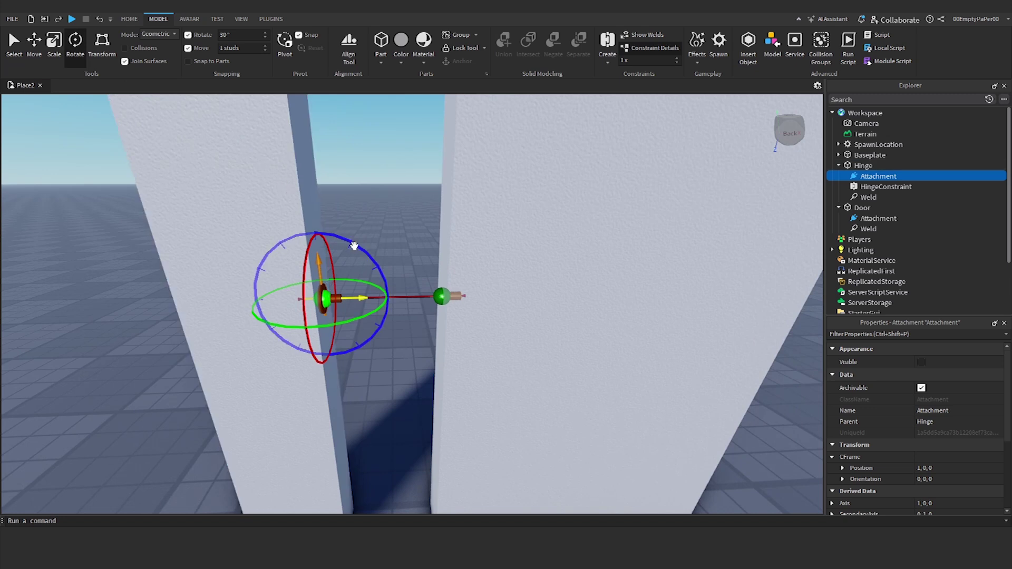
pyautogui.moveTo(355, 246); pyautogui.dragTo(331, 236)
pyautogui.moveTo(244, 248); pyautogui.dragTo(226, 242)
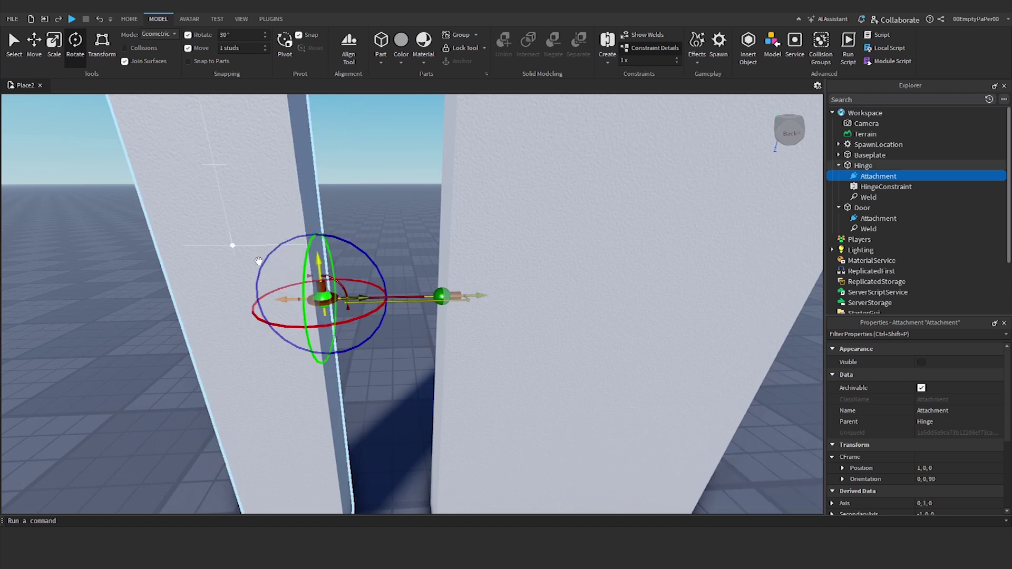
# Step: Rotate the Door's attachment so its axis points straight up like the Hinge's attachment
pyautogui.click(439, 293)
pyautogui.moveTo(485, 247); pyautogui.dragTo(484, 245)
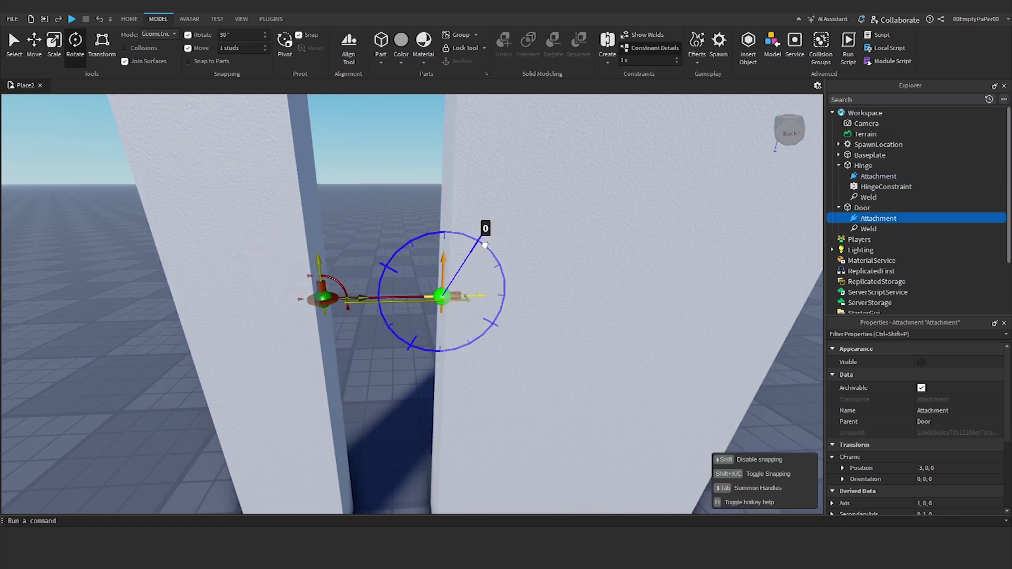
pyautogui.moveTo(373, 248); pyautogui.dragTo(372, 248)
pyautogui.click(372, 248)
pyautogui.scroll(-5, 316, 205)
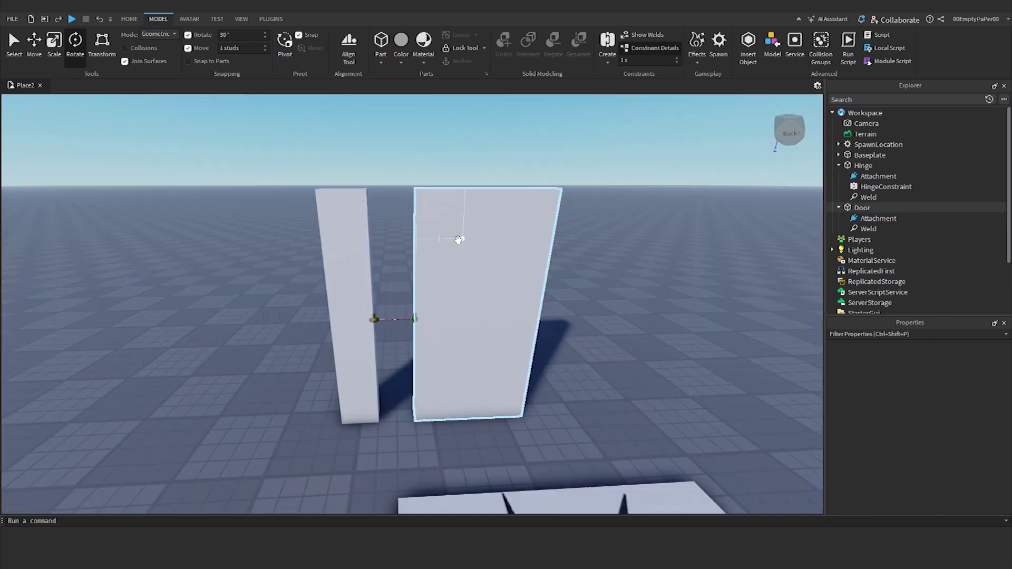
# Step: Move the Door up against the Hinge post and playtest it by walking the character into the door
pyautogui.click(458, 240)
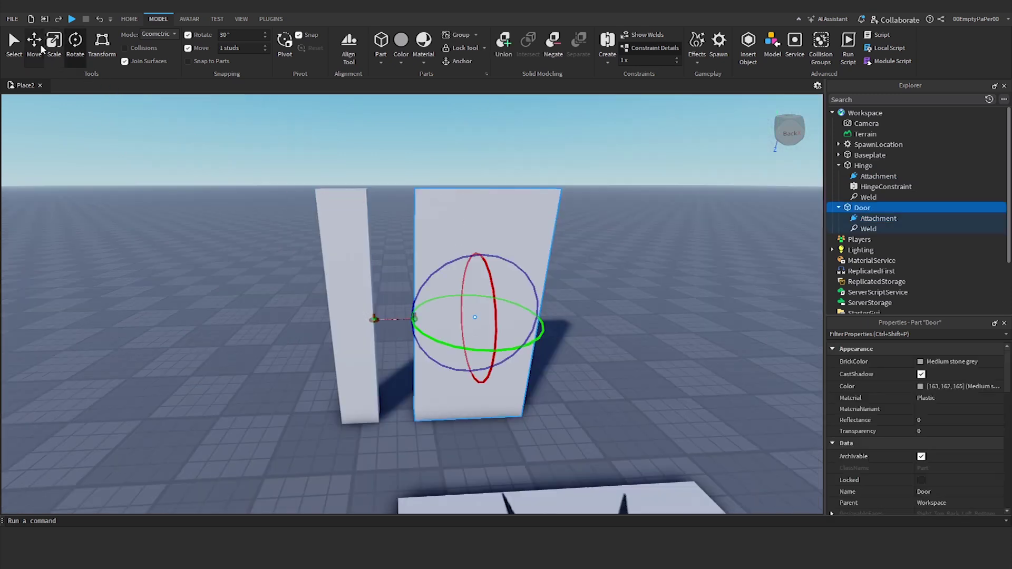
pyautogui.moveTo(481, 268)
pyautogui.mouseDown()
pyautogui.moveTo(475, 258)
pyautogui.moveTo(480, 268)
pyautogui.mouseUp()
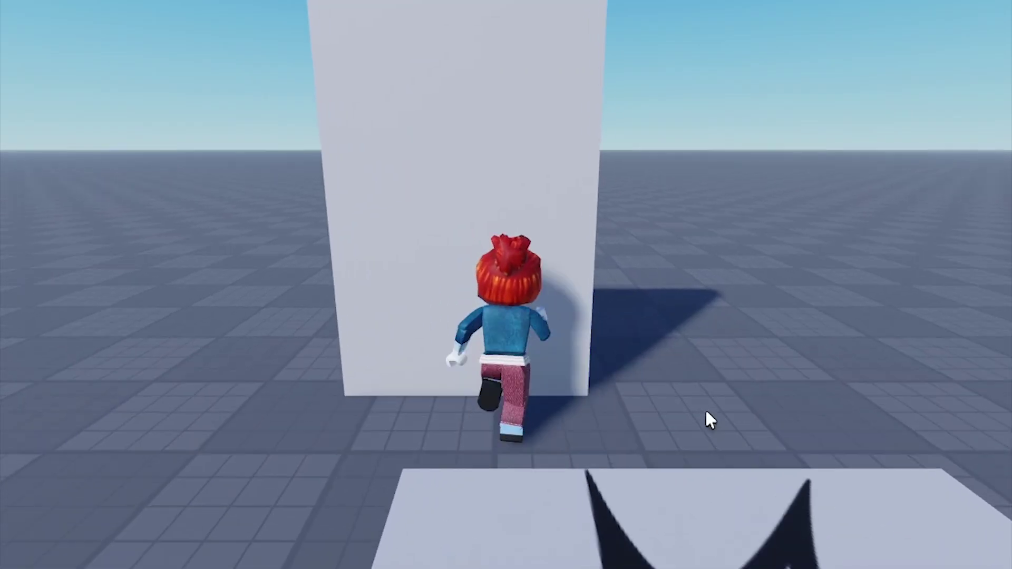
pyautogui.press('w')
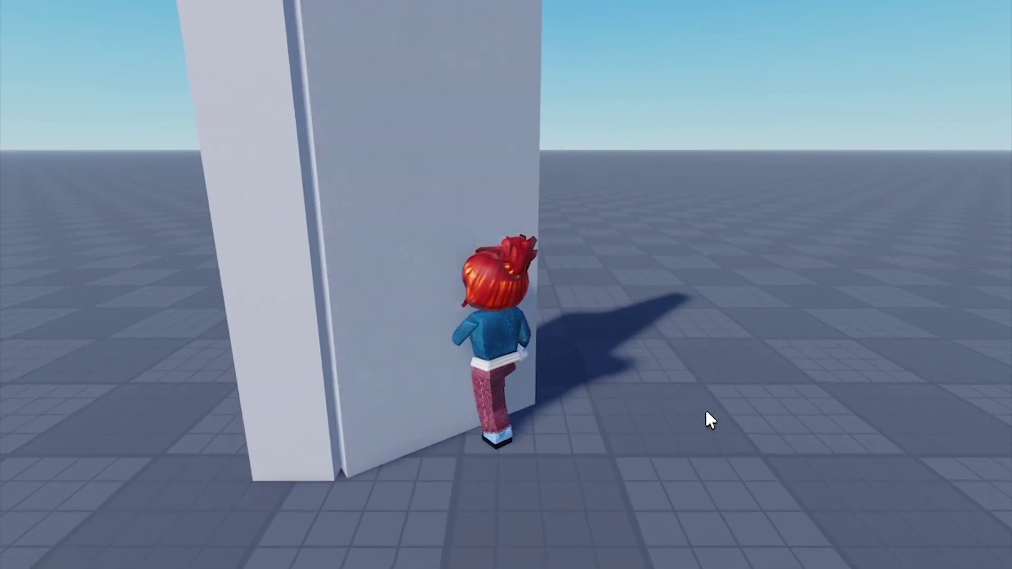
pyautogui.press('w')
pyautogui.moveTo(631, 409); pyautogui.dragTo(631, 408, button='right')
pyautogui.press('d')
pyautogui.press('w')
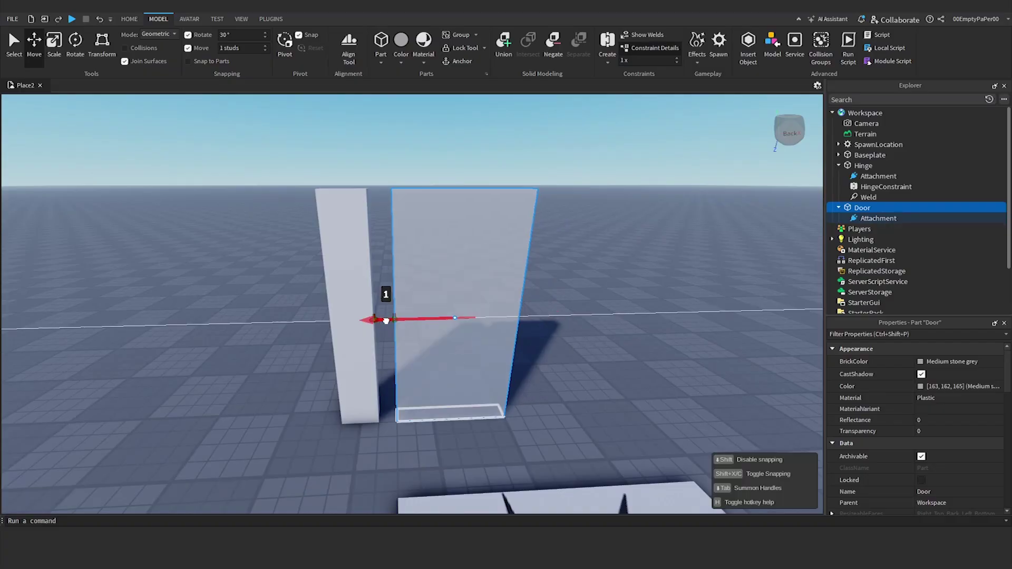
# Step: Shorten the Door so it clears the ground and ends below the post's top, and playtest pushing it with the character
pyautogui.moveTo(457, 158); pyautogui.dragTo(461, 176)
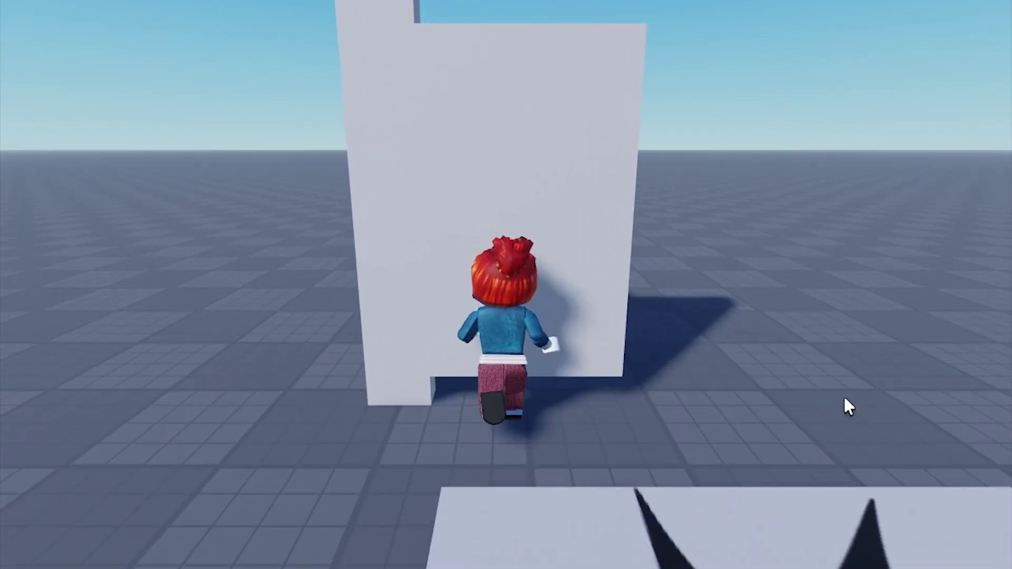
pyautogui.press('w')
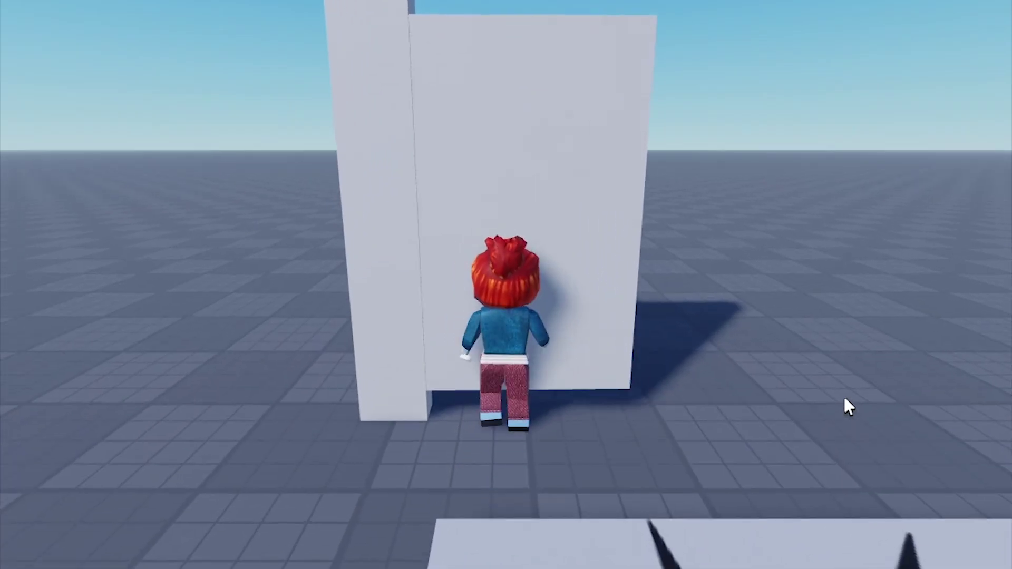
pyautogui.press('w')
pyautogui.press('a')
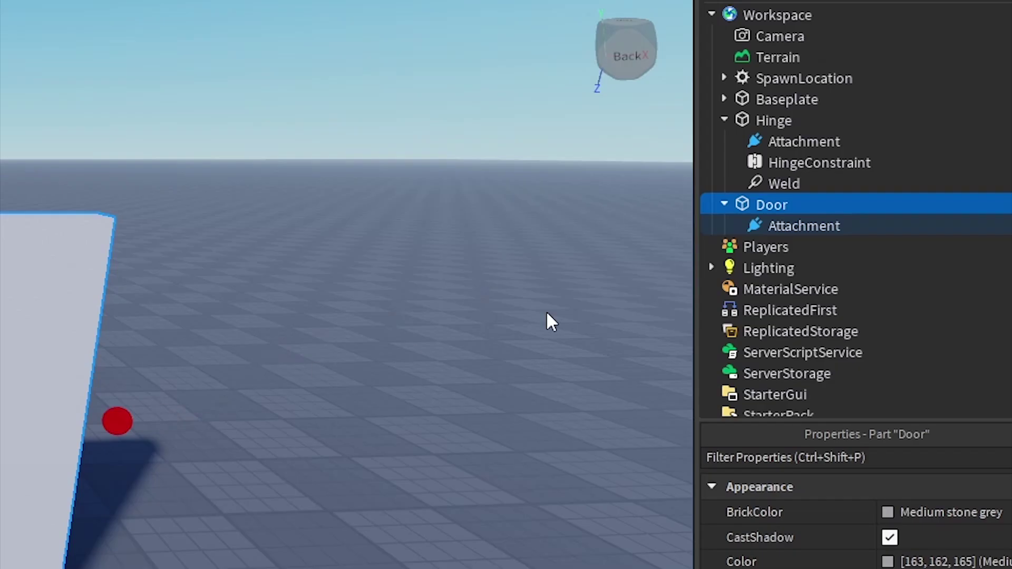
# Step: Add a DragDetector inside the Door part
pyautogui.click(798, 205)
pyautogui.write('d')
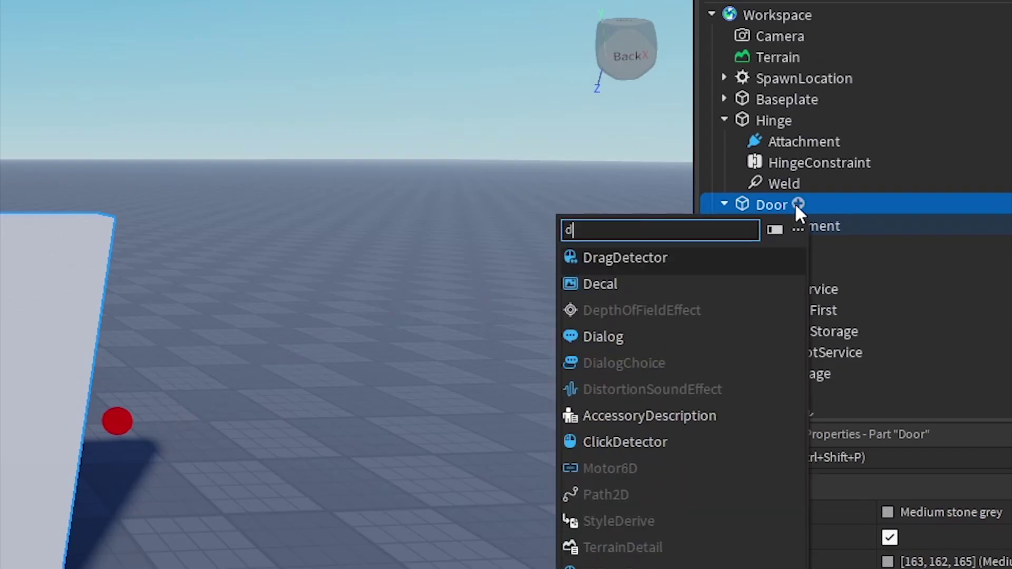
pyautogui.click(736, 264)
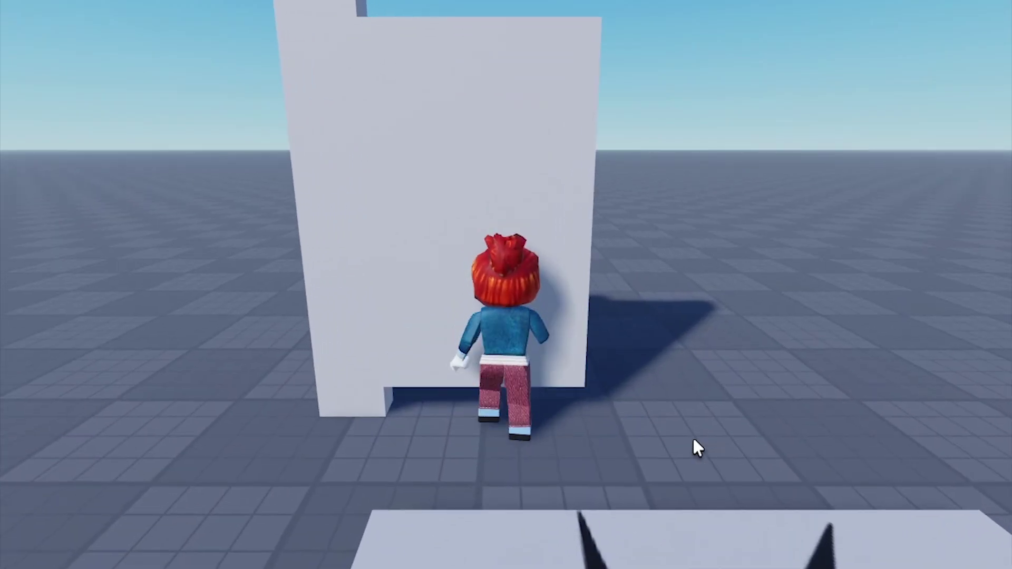
# Step: Playtest the draggable door by pulling it open and walking the character past the Hinge post
pyautogui.moveTo(539, 180); pyautogui.dragTo(447, 127)
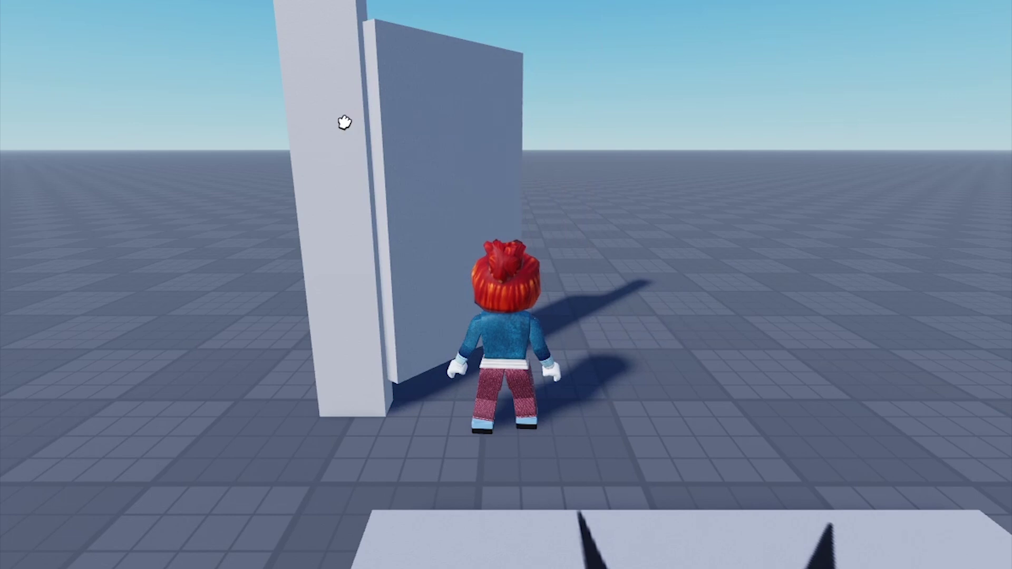
pyautogui.press('w')
pyautogui.moveTo(463, 192); pyautogui.dragTo(112, 136)
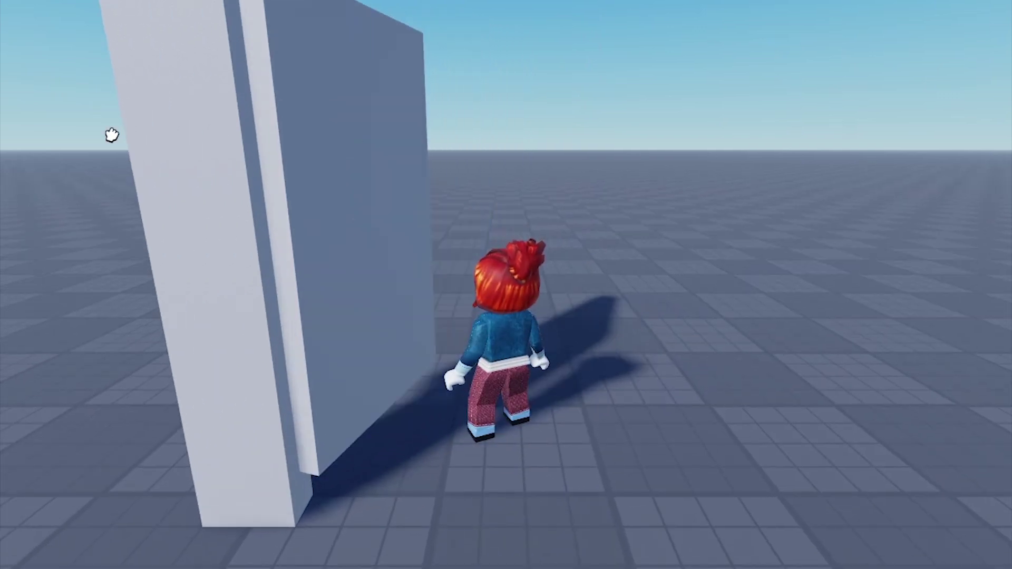
pyautogui.press('w')
pyautogui.press('w')
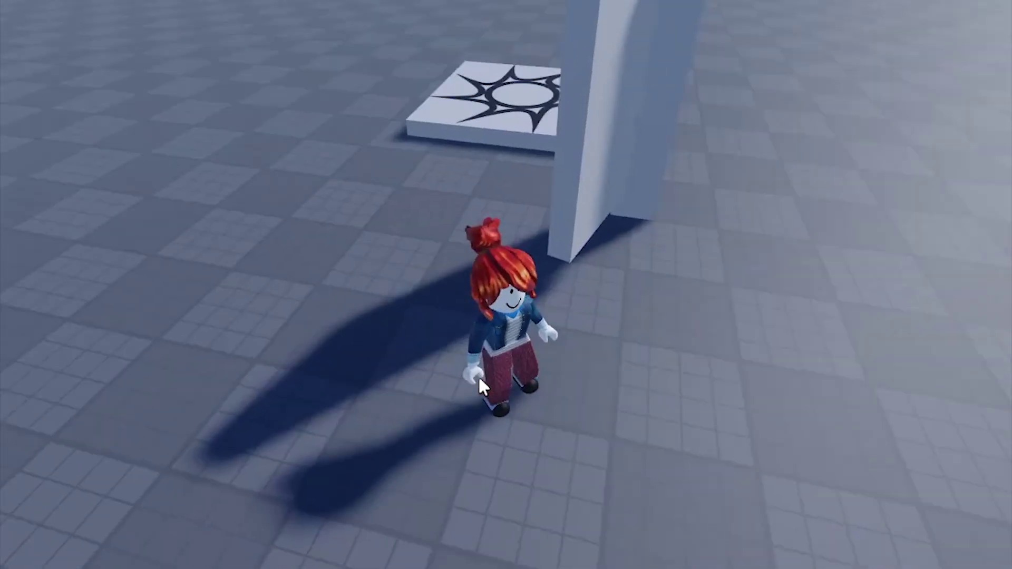
# Step: Playtest the Door by swinging it from the far side and walking the character toward it
pyautogui.press('w')
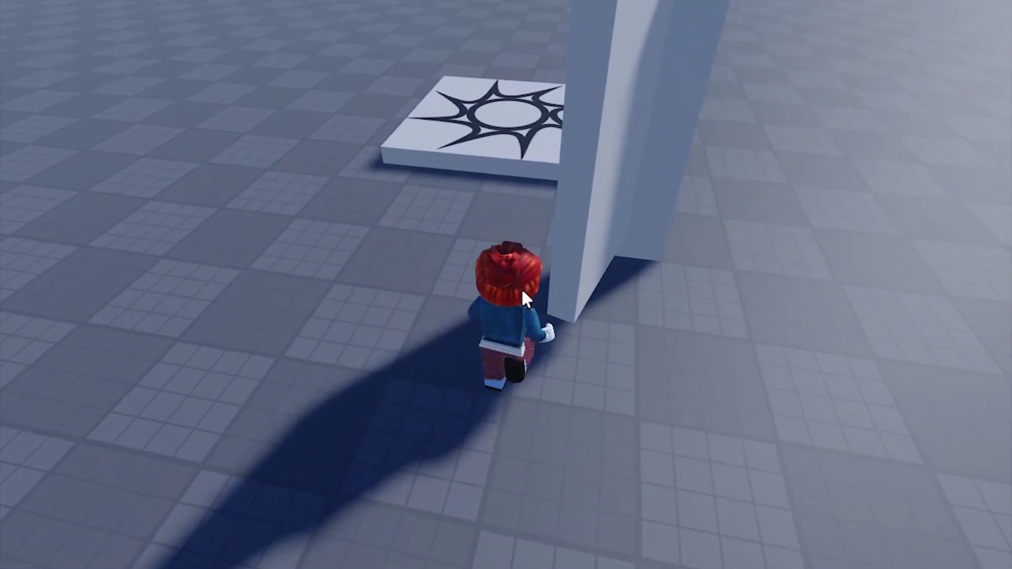
pyautogui.moveTo(574, 209); pyautogui.dragTo(612, 2)
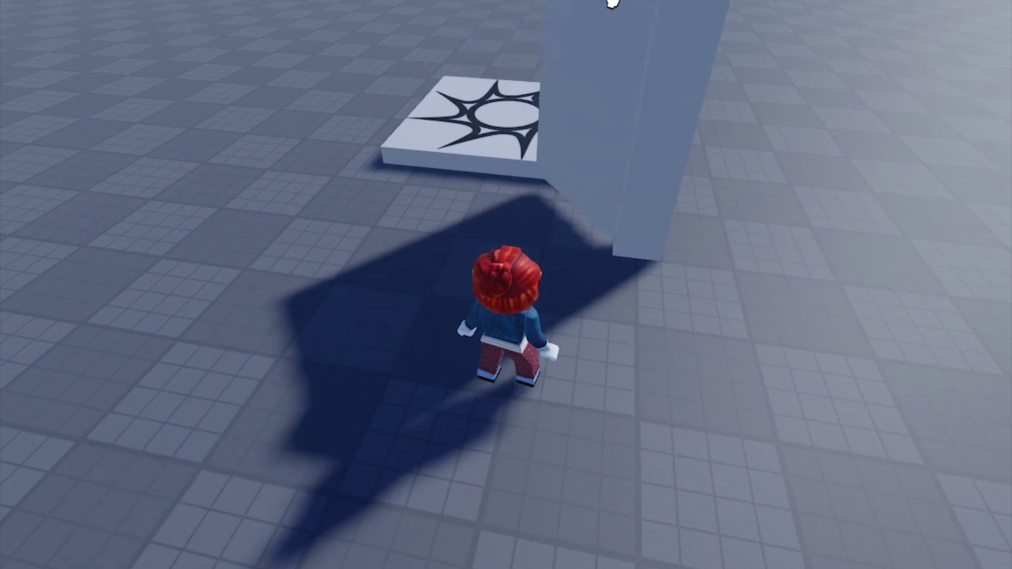
pyautogui.press('w')
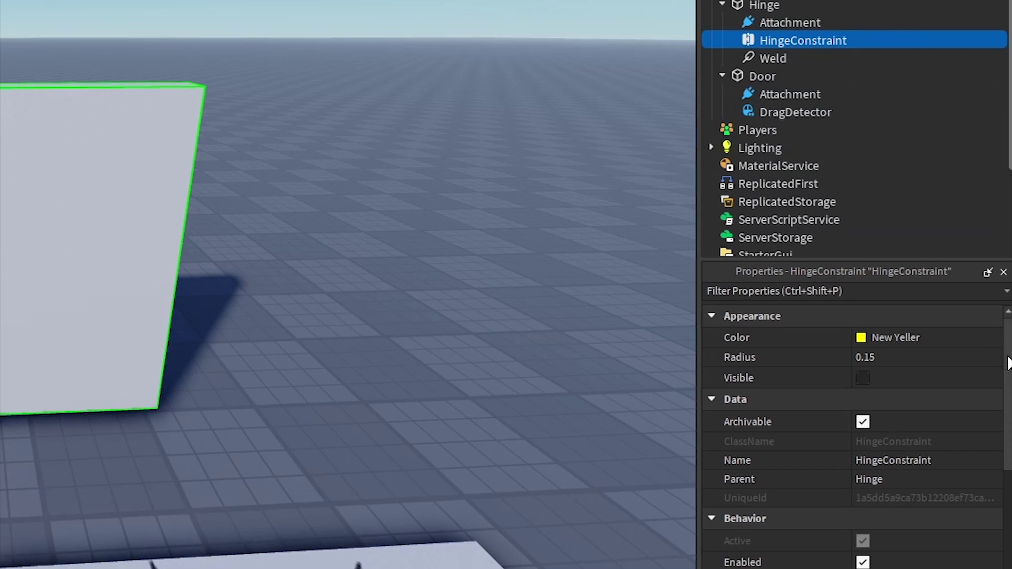
# Step: Enable limits on the HingeConstraint, set LowerAngle to -75, and edit the UpperAngle
pyautogui.scroll(-2, 1007, 366)
pyautogui.scroll(-3, 852, 436)
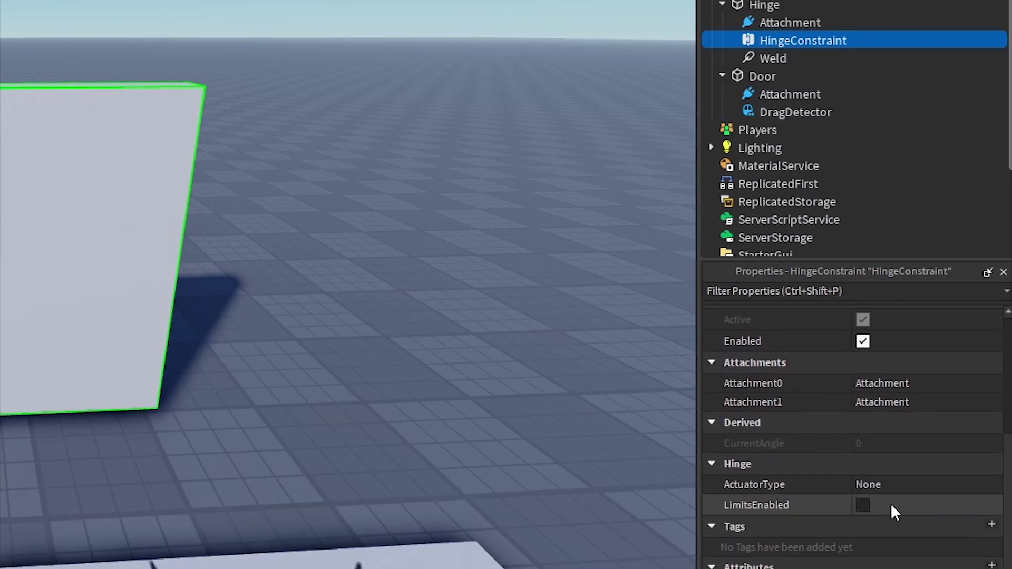
pyautogui.click(868, 504)
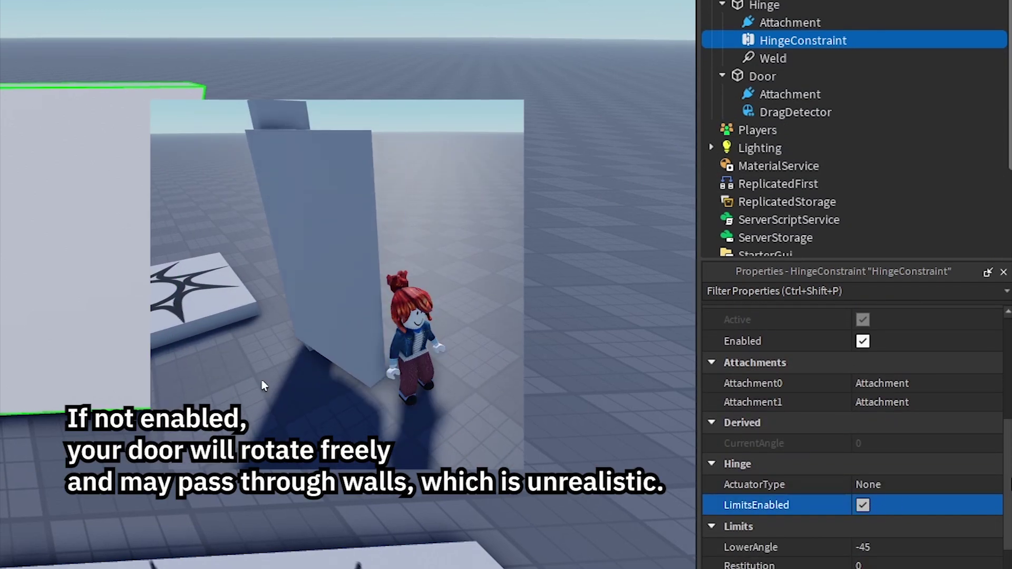
pyautogui.scroll(-3, 1009, 545)
pyautogui.click(867, 466)
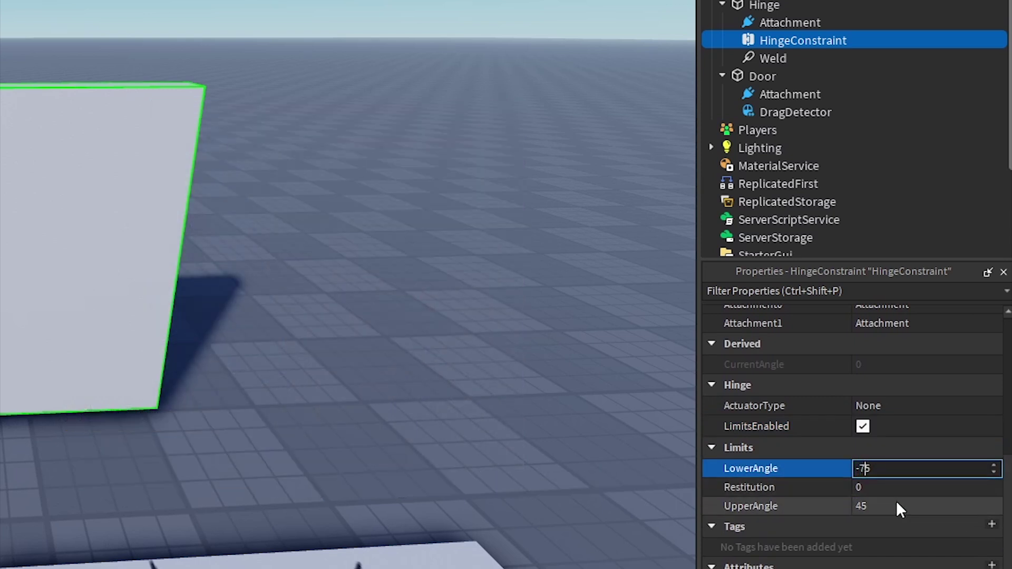
pyautogui.click(863, 505)
pyautogui.press('Return')
pyautogui.click(652, 489)
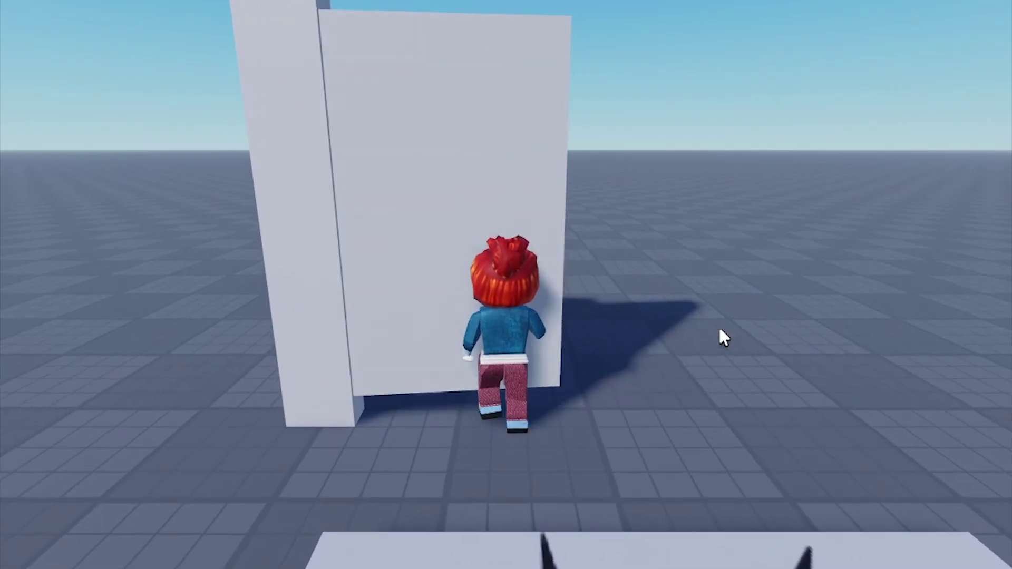
# Step: Playtest the angle-limited Door by walking around it and dragging it in both directions
pyautogui.press('d')
pyautogui.moveTo(720, 329); pyautogui.dragTo(720, 331, button='right')
pyautogui.press('d')
pyautogui.moveTo(266, 225); pyautogui.dragTo(187, 216)
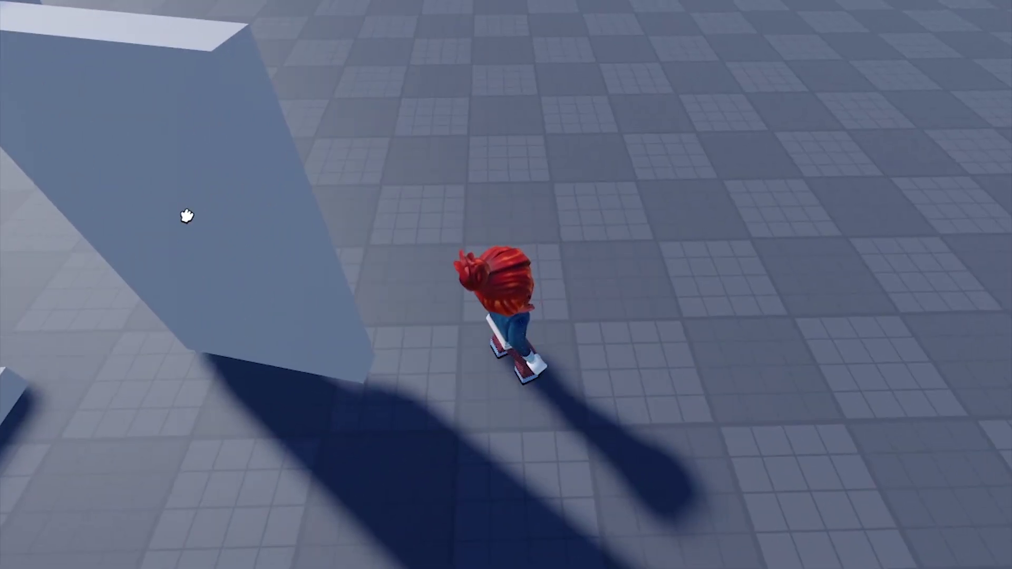
pyautogui.press('d')
pyautogui.moveTo(346, 192); pyautogui.dragTo(346, 192, button='right')
pyautogui.press('w')
pyautogui.moveTo(416, 174); pyautogui.dragTo(970, 195)
pyautogui.moveTo(387, 178)
pyautogui.mouseDown()
pyautogui.moveTo(134, 150)
pyautogui.moveTo(400, 184)
pyautogui.mouseUp()
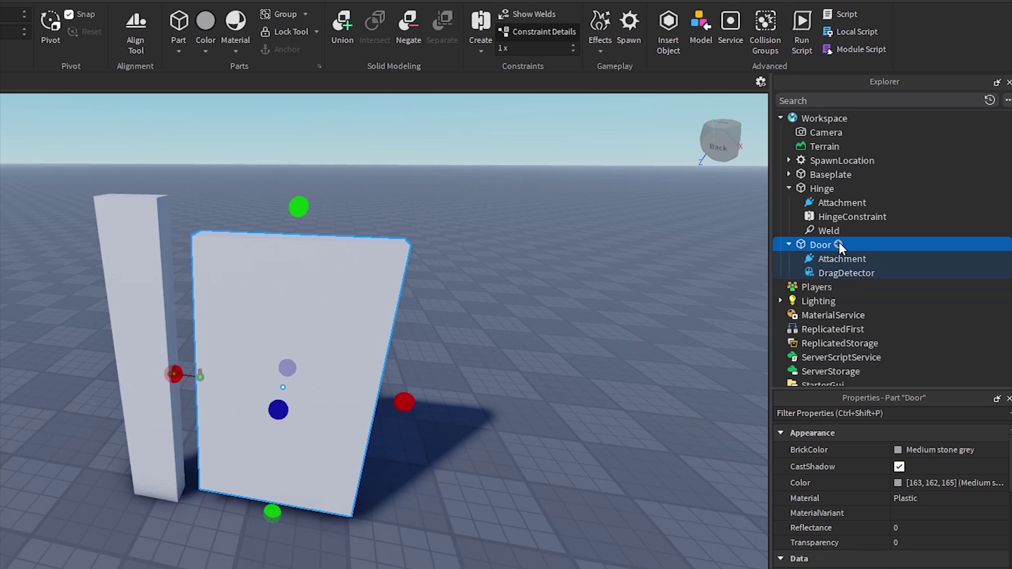
# Step: Add a second Attachment to the Door and move it 3 studs to the edge farthest from the Hinge post
pyautogui.click(854, 229)
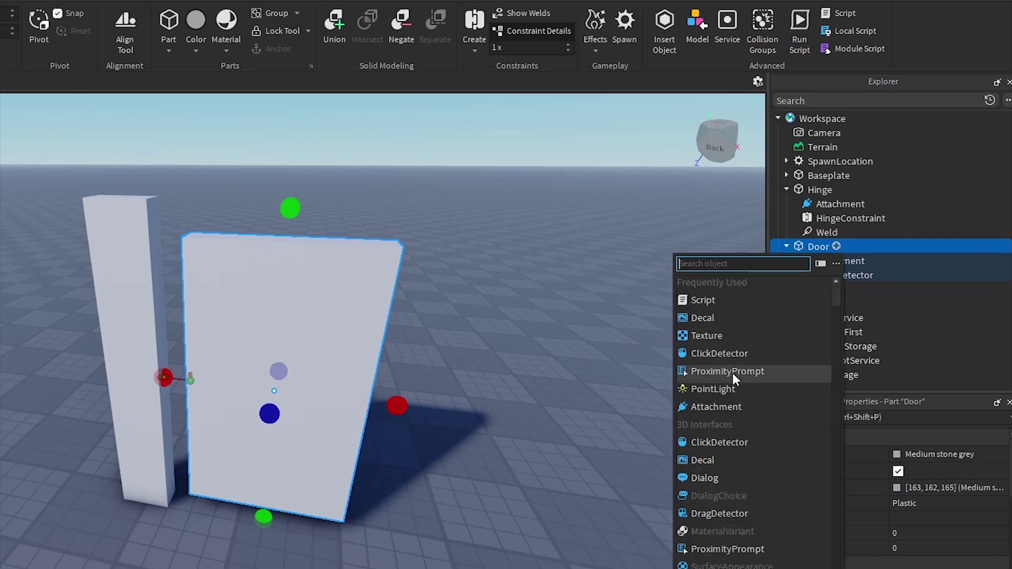
pyautogui.click(732, 406)
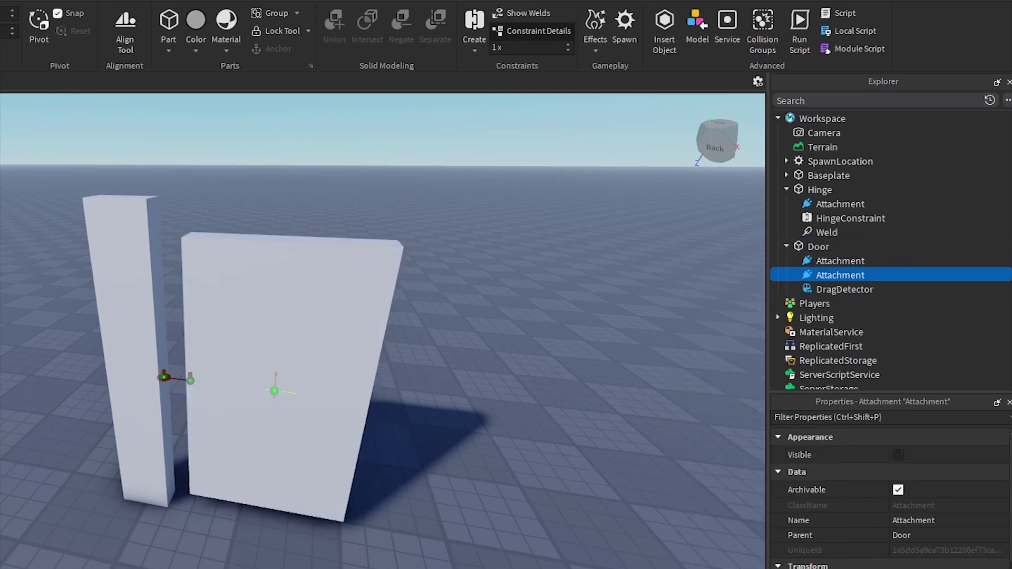
pyautogui.moveTo(398, 406); pyautogui.dragTo(460, 413)
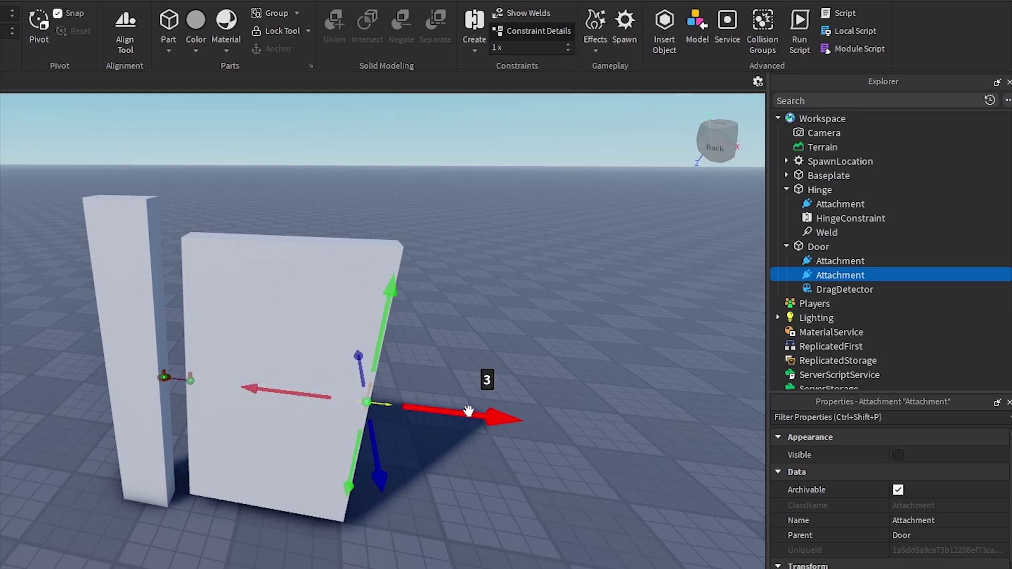
pyautogui.click(491, 495)
# Step: Add an Attachment at the front of the Hinge post's door-facing side, and place a duplicate of it toward the back of that side
pyautogui.doubleClick(823, 190)
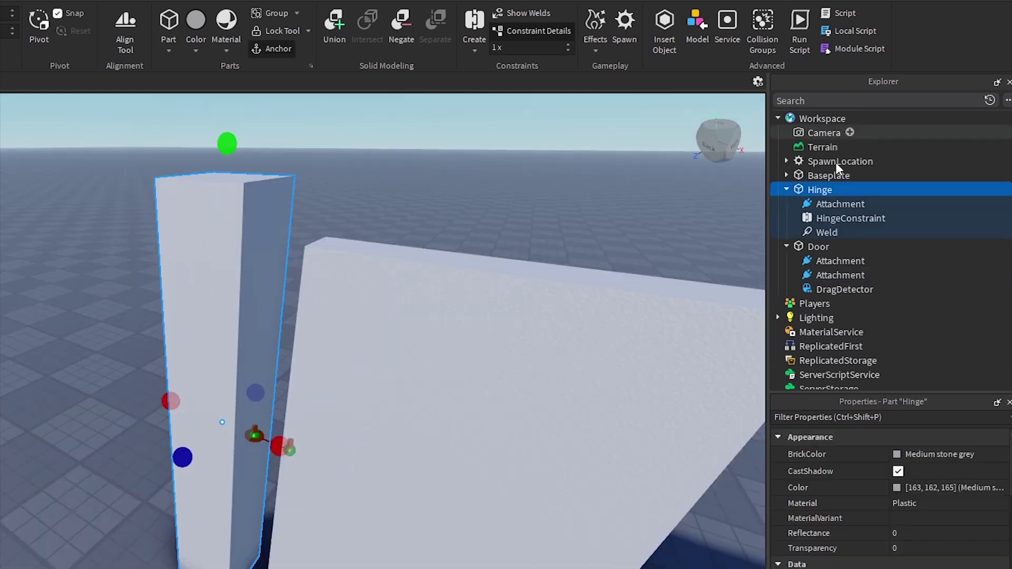
pyautogui.click(840, 191)
pyautogui.write('a')
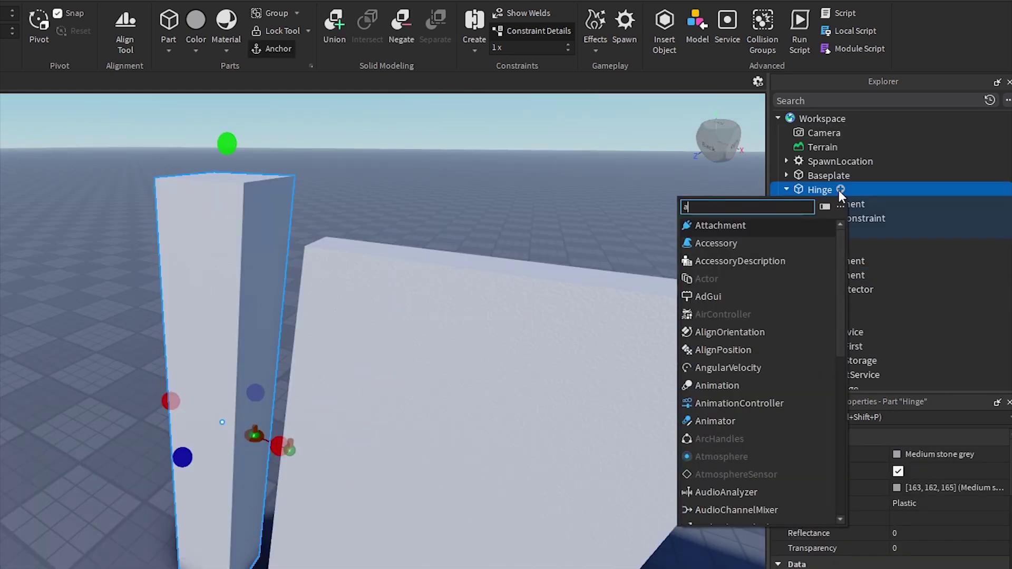
pyautogui.click(754, 224)
pyautogui.hotkey('ctrl', '2')
pyautogui.moveTo(318, 464); pyautogui.dragTo(354, 479)
pyautogui.moveTo(224, 475); pyautogui.dragTo(195, 486)
pyautogui.hotkey('ctrl', 'd')
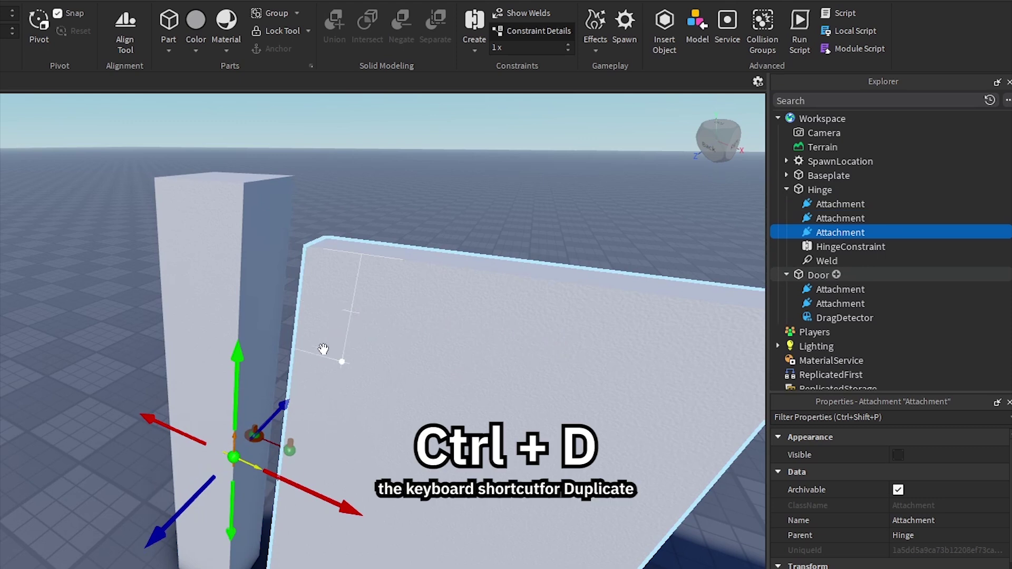
pyautogui.moveTo(288, 405)
pyautogui.mouseDown()
pyautogui.moveTo(337, 386)
pyautogui.moveTo(295, 401)
pyautogui.mouseUp()
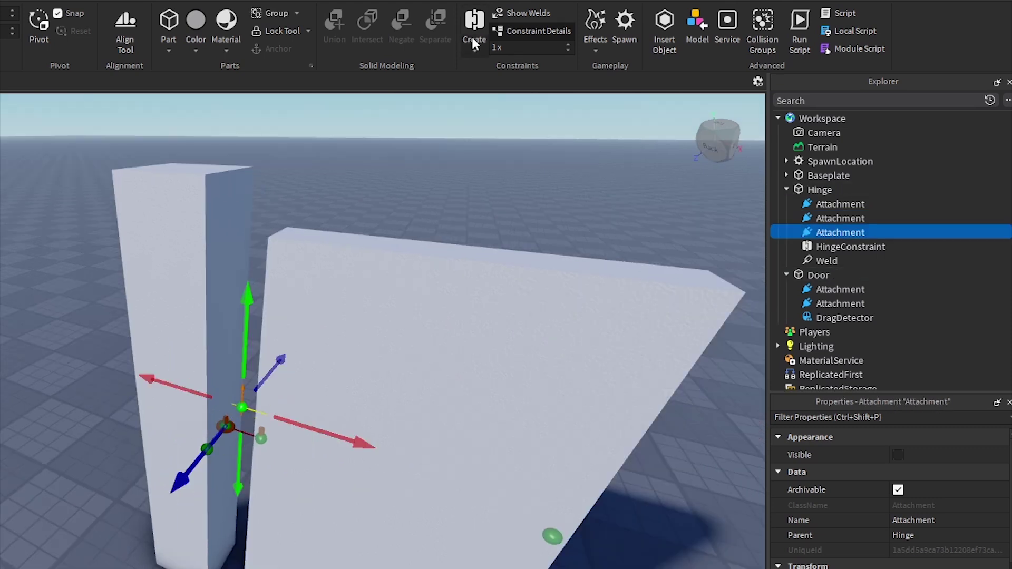
# Step: Create a Spring constraint from the Hinge post's back Attachment to the Attachment on the Door's outer edge
pyautogui.click(473, 42)
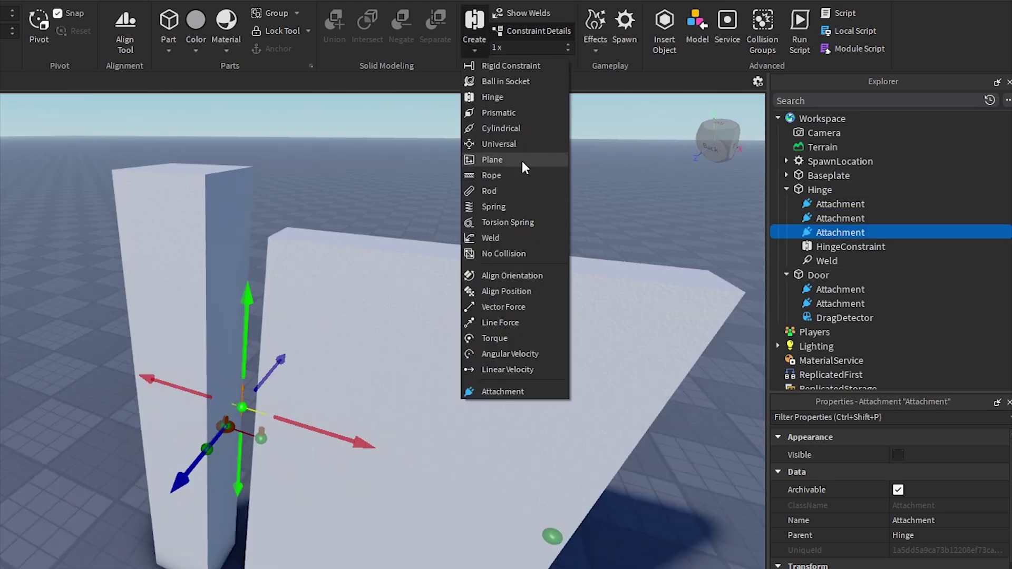
pyautogui.click(499, 205)
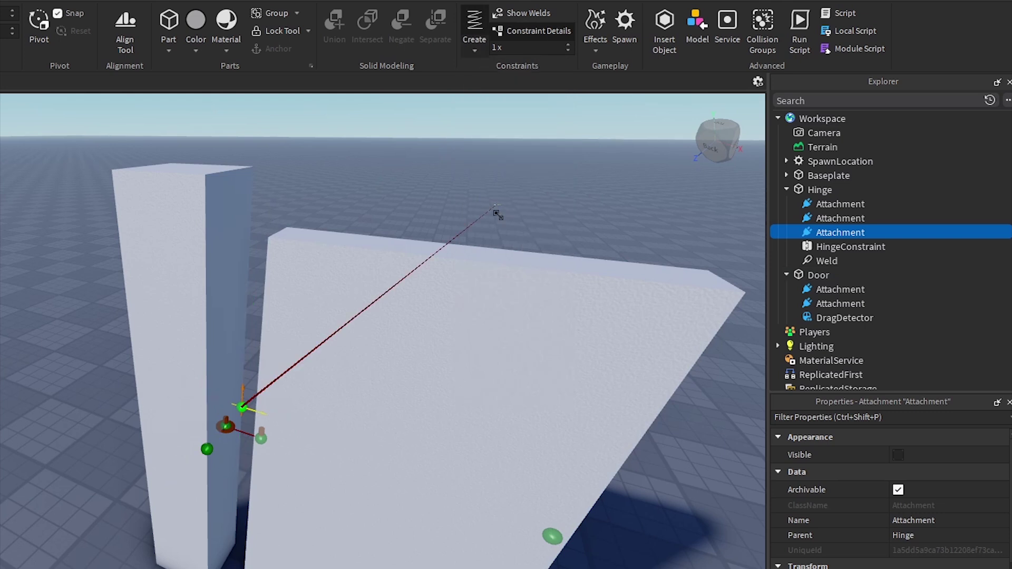
pyautogui.click(552, 536)
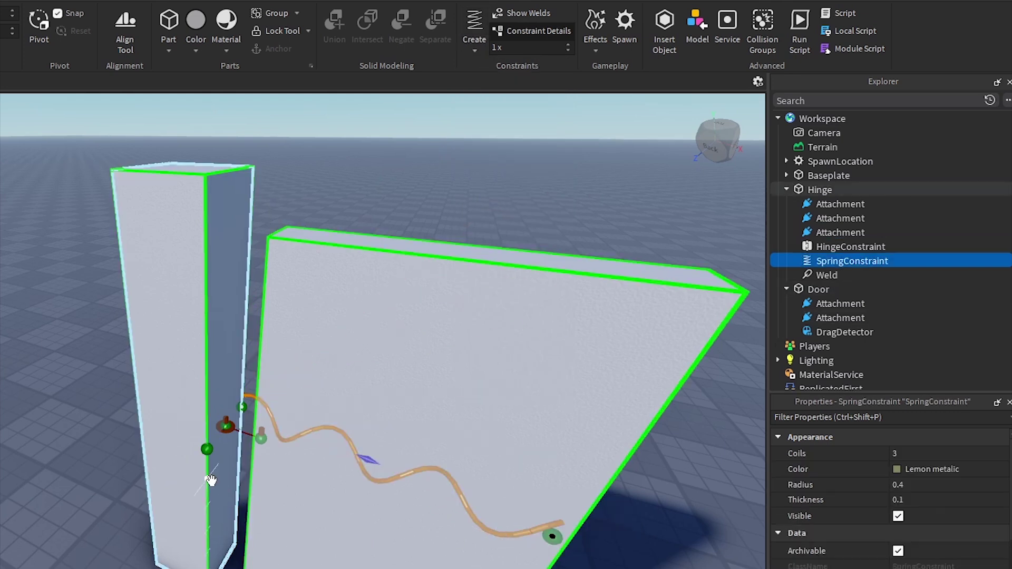
# Step: Create a second Spring constraint from the Hinge post's front Attachment to the same outer-edge Attachment on the Door
pyautogui.click(208, 453)
pyautogui.click(208, 450)
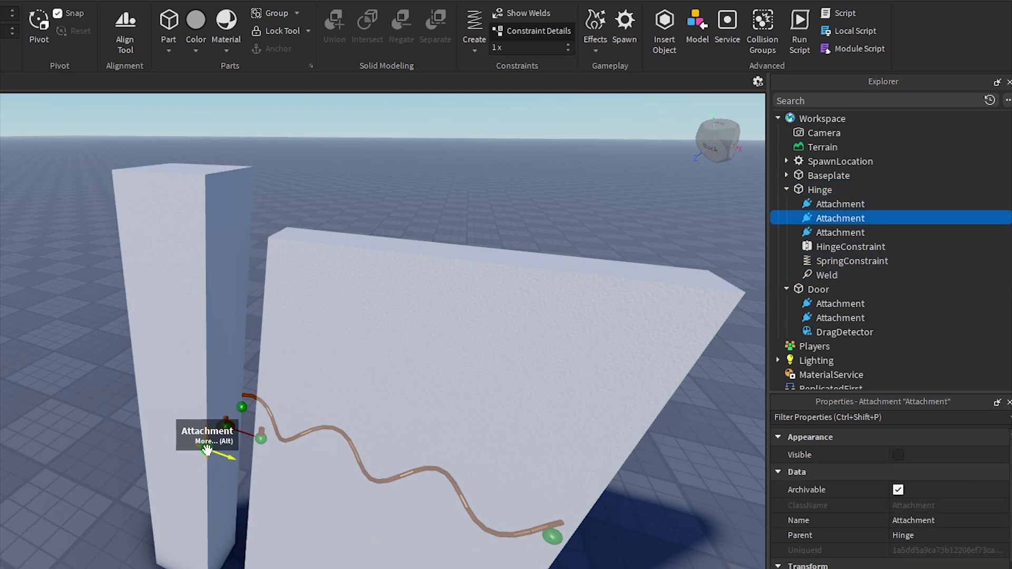
pyautogui.click(476, 45)
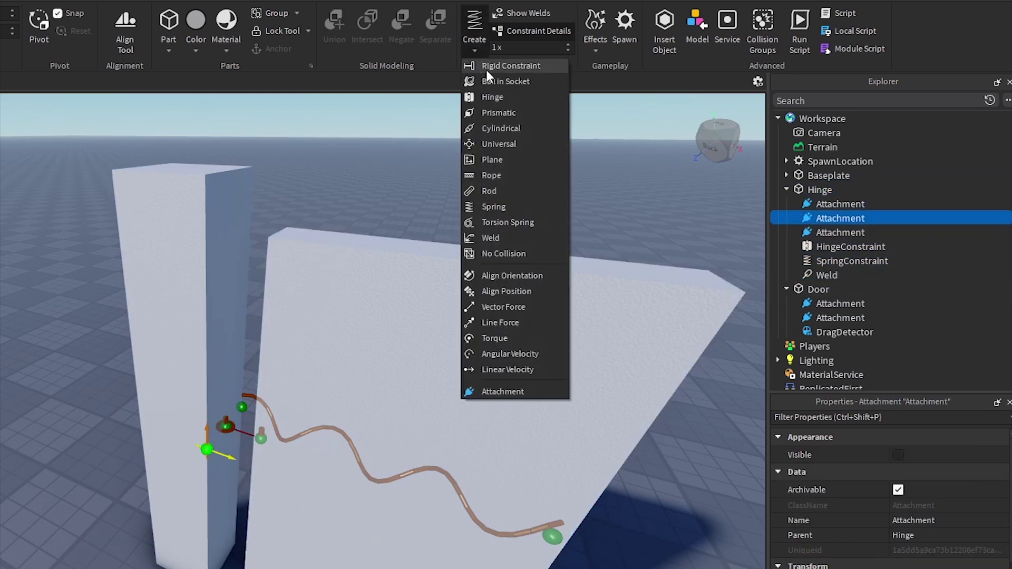
pyautogui.click(480, 33)
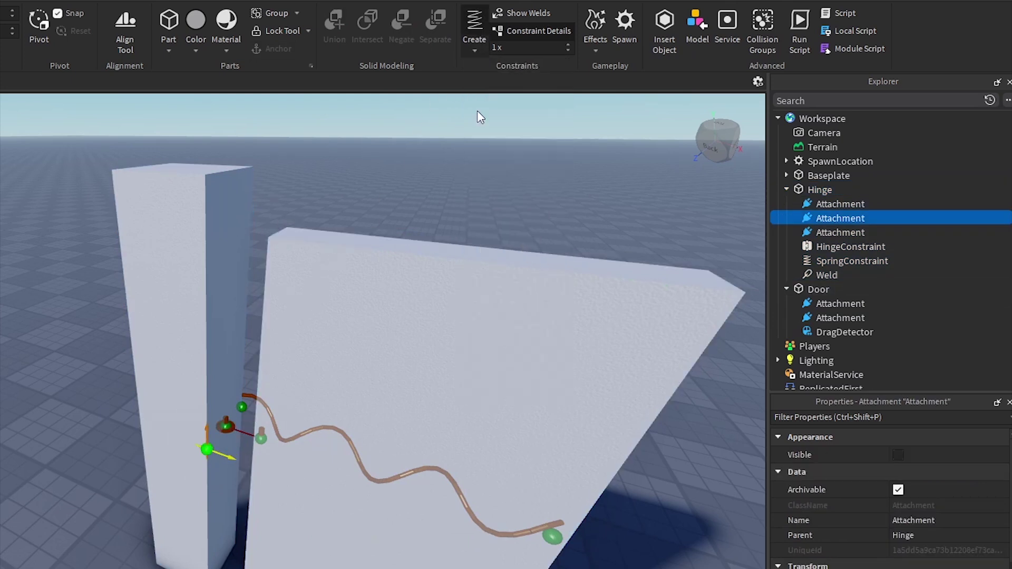
pyautogui.click(553, 537)
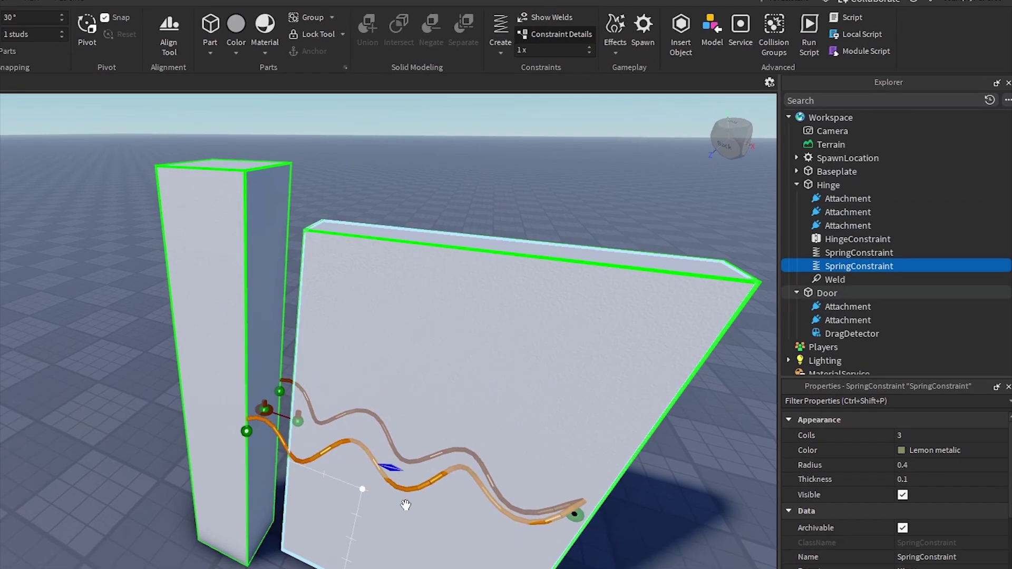
pyautogui.click(712, 489)
# Step: Playtest the spring-loaded Door by dragging it open, walking the character through, and checking how it swings back
pyautogui.moveTo(681, 474); pyautogui.dragTo(682, 474, button='right')
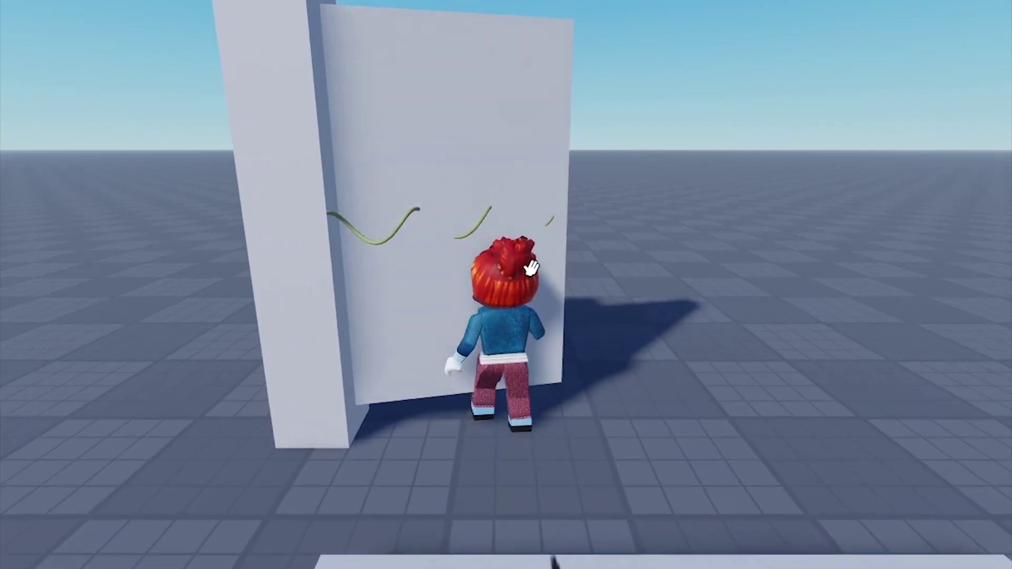
pyautogui.moveTo(531, 268); pyautogui.dragTo(313, 137)
pyautogui.press('w')
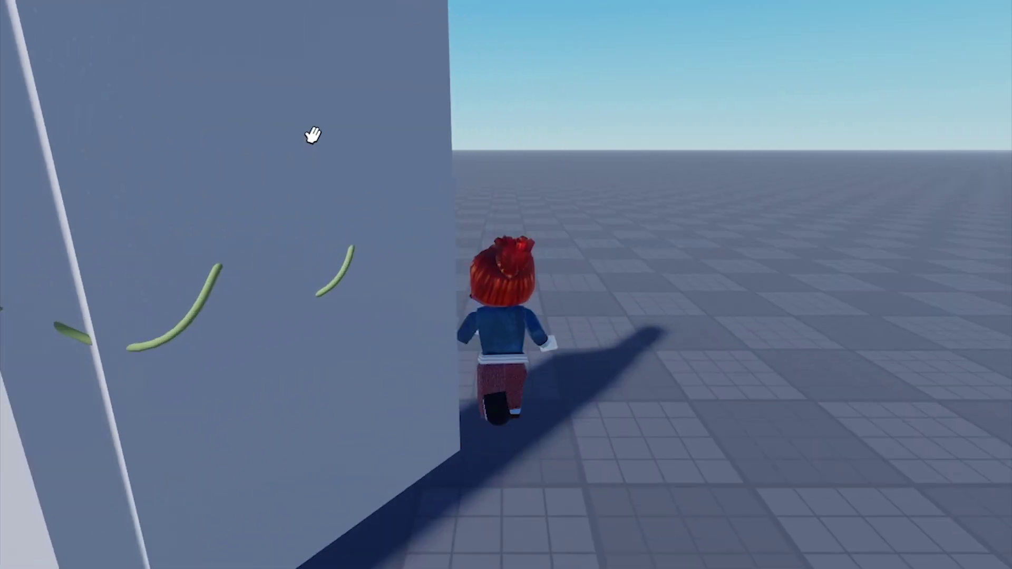
pyautogui.moveTo(544, 417); pyautogui.dragTo(542, 421, button='right')
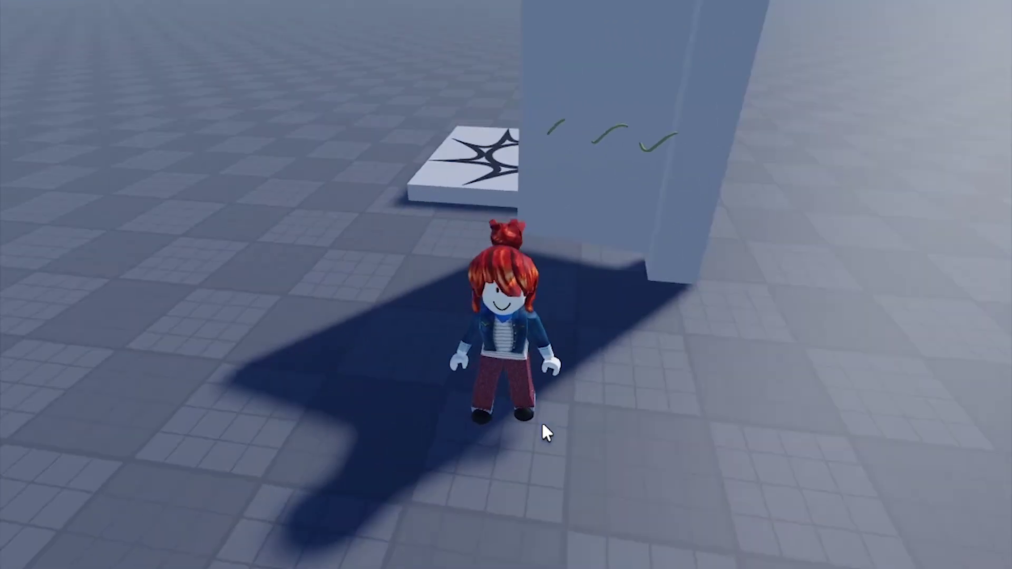
pyautogui.press('w')
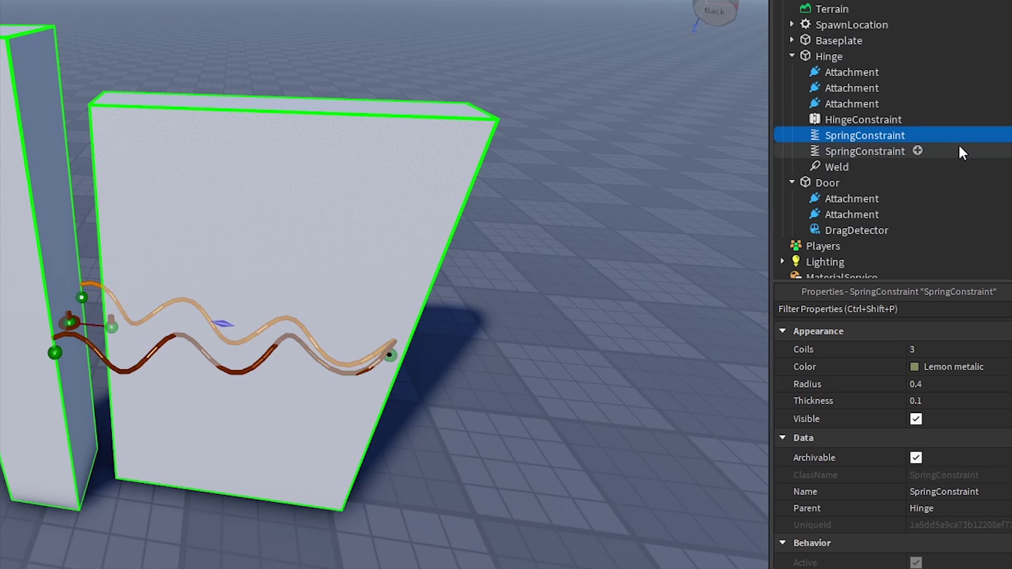
# Step: Hide both SpringConstraints by turning off their Visible property
pyautogui.keyDown('ctrl'); pyautogui.click(958, 148); pyautogui.keyUp('ctrl')
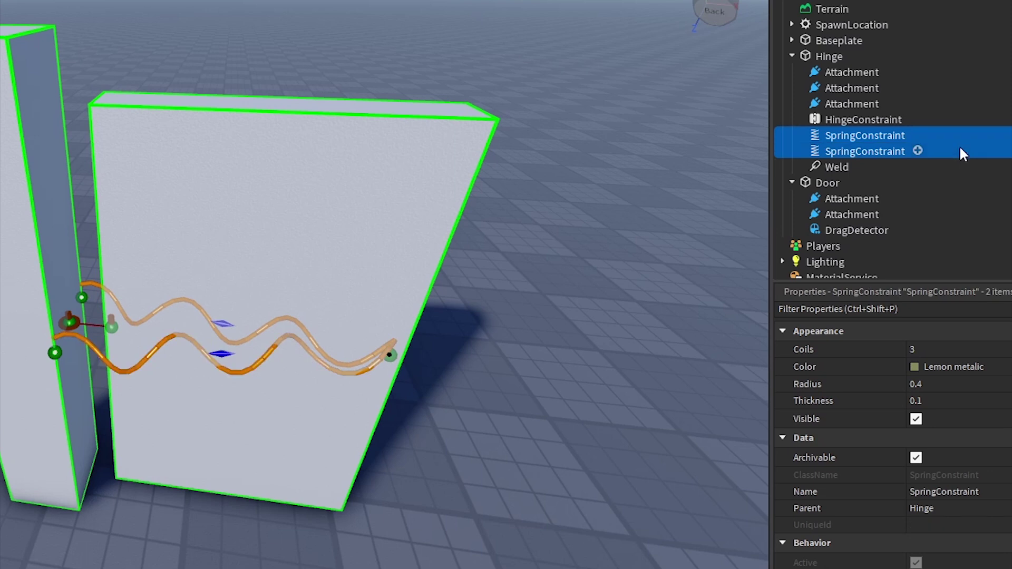
pyautogui.click(916, 419)
pyautogui.click(675, 442)
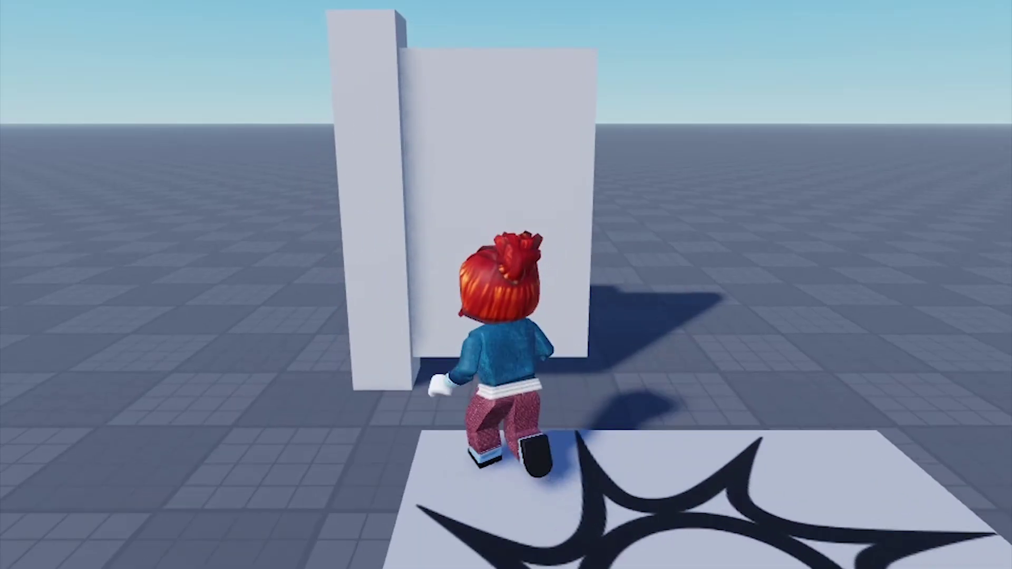
# Step: Playtest the Door with hidden springs by walking the character up to it and pushing it open
pyautogui.press('w')
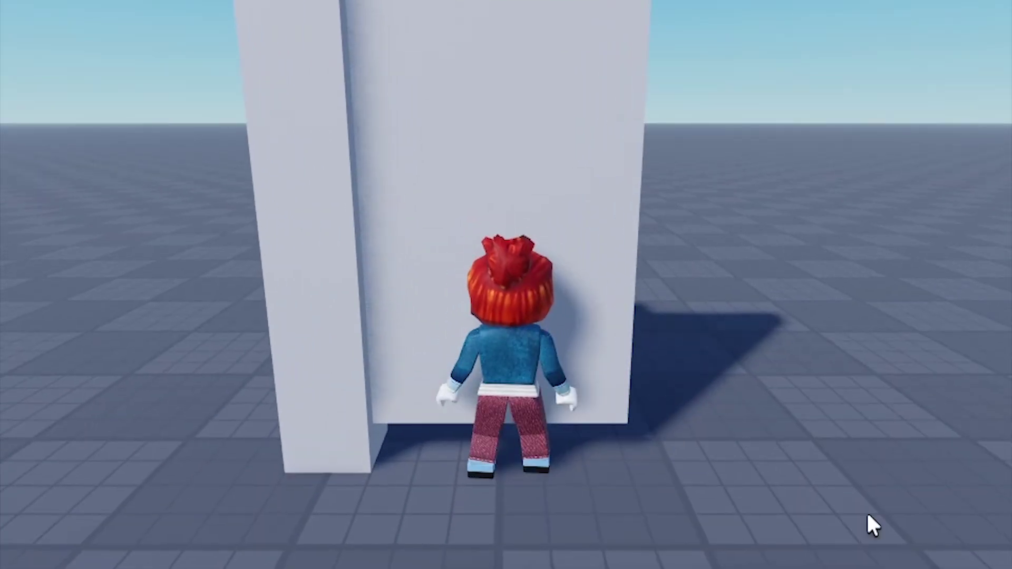
pyautogui.press('w')
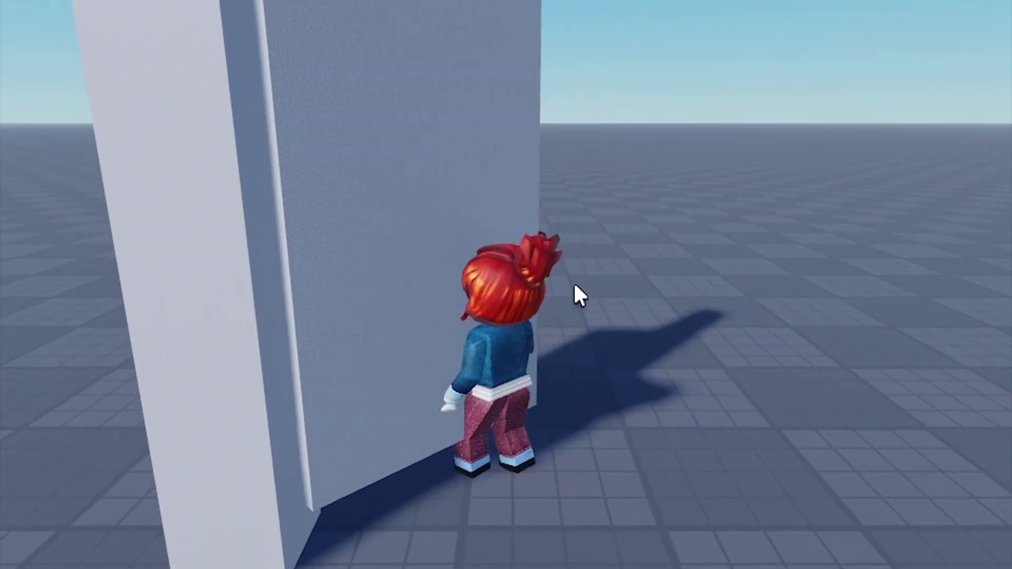
pyautogui.press('w')
pyautogui.moveTo(574, 281); pyautogui.dragTo(616, 295, button='right')
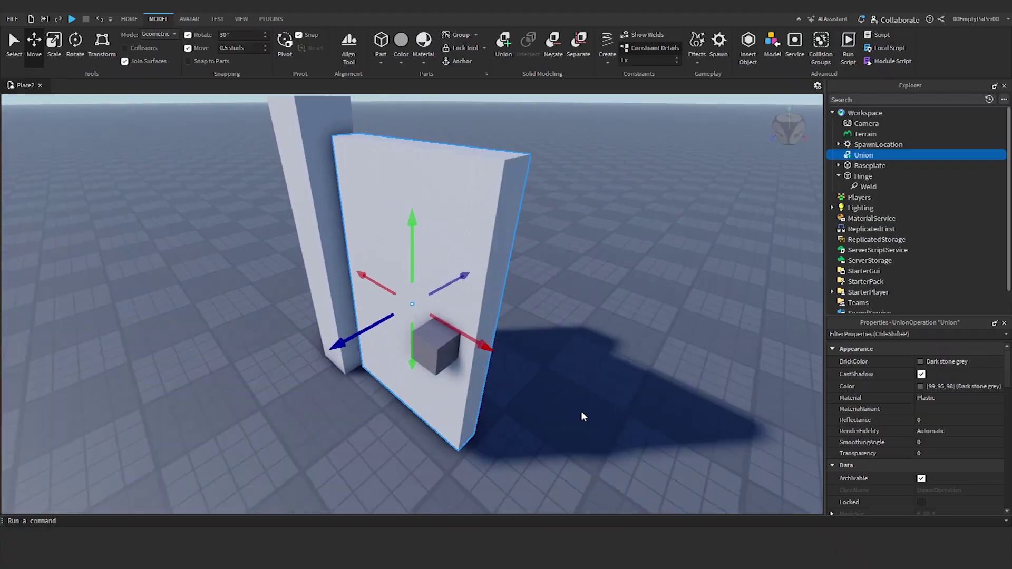
# Step: Add an Attachment to the Union door with the handle and move it -3 studs to the edge beside the Hinge post
pyautogui.moveTo(581, 411); pyautogui.dragTo(582, 410, button='right')
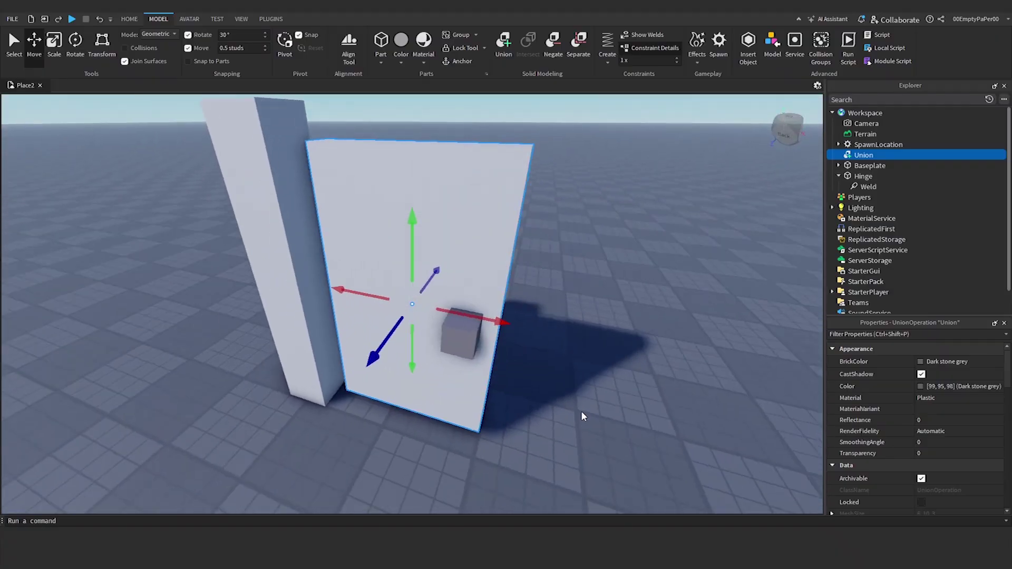
pyautogui.keyDown('ctrl'); pyautogui.click(296, 271); pyautogui.keyUp('ctrl')
pyautogui.scroll(-1, 366, 286)
pyautogui.click(485, 316)
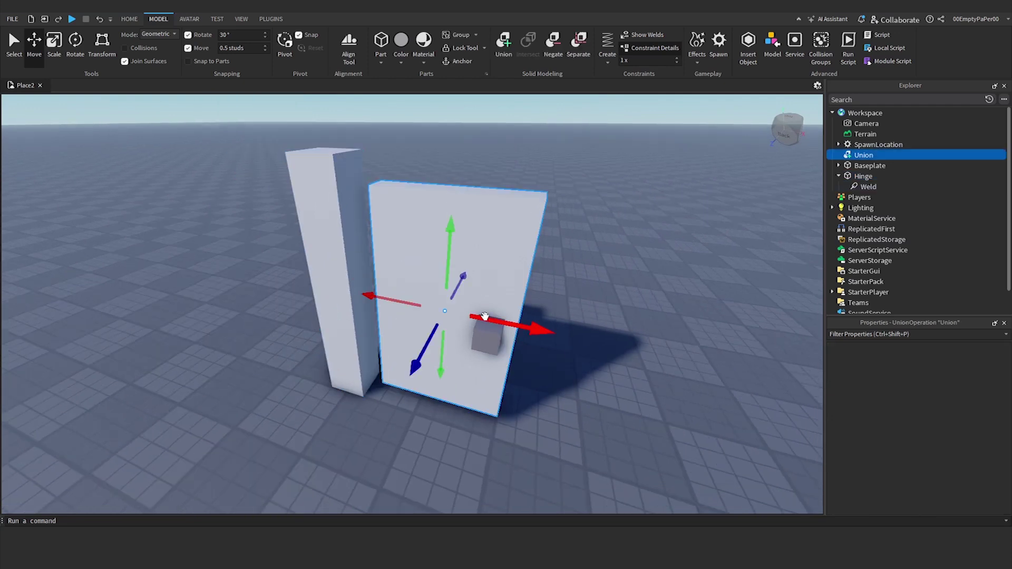
pyautogui.click(880, 155)
pyautogui.write('at')
pyautogui.press('Return')
pyautogui.moveTo(520, 327); pyautogui.dragTo(454, 325)
pyautogui.moveTo(620, 235); pyautogui.dragTo(620, 235, button='right')
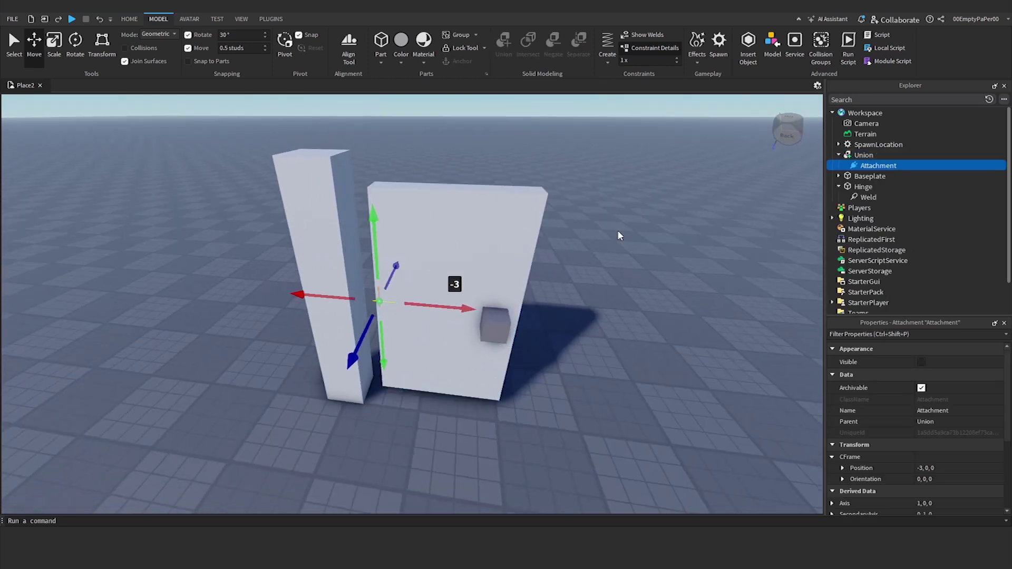
# Step: Give the Union door a second Attachment at its handle-side edge and the Hinge post three Attachments on the side facing the door
pyautogui.click(325, 297)
pyautogui.click(790, 316)
pyautogui.moveTo(398, 303); pyautogui.dragTo(420, 309)
pyautogui.click(863, 197)
pyautogui.click(879, 208)
pyautogui.hotkey('ctrl', 'd')
pyautogui.moveTo(345, 323)
pyautogui.mouseDown()
pyautogui.moveTo(335, 344)
pyautogui.moveTo(352, 311)
pyautogui.mouseUp()
pyautogui.hotkey('ctrl', 'd')
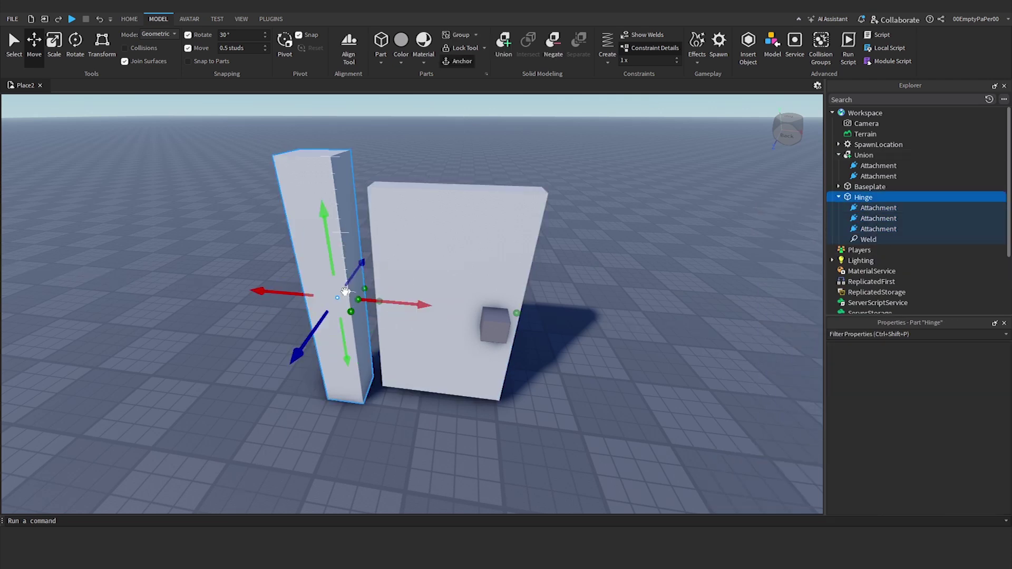
# Step: Join the Hinge post's middle Attachment to the Union's near-edge Attachment with a HingeConstraint and turn its axis upright
pyautogui.click(359, 299)
pyautogui.click(608, 58)
pyautogui.click(619, 98)
pyautogui.click(380, 301)
pyautogui.click(452, 409)
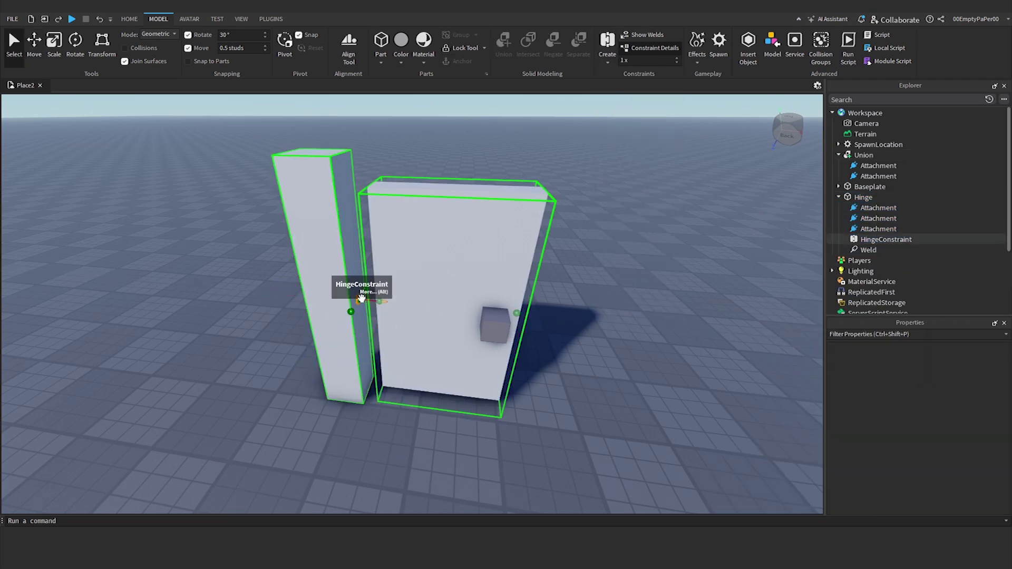
pyautogui.click(359, 300)
pyautogui.hotkey('ctrl', '4')
pyautogui.click(378, 350)
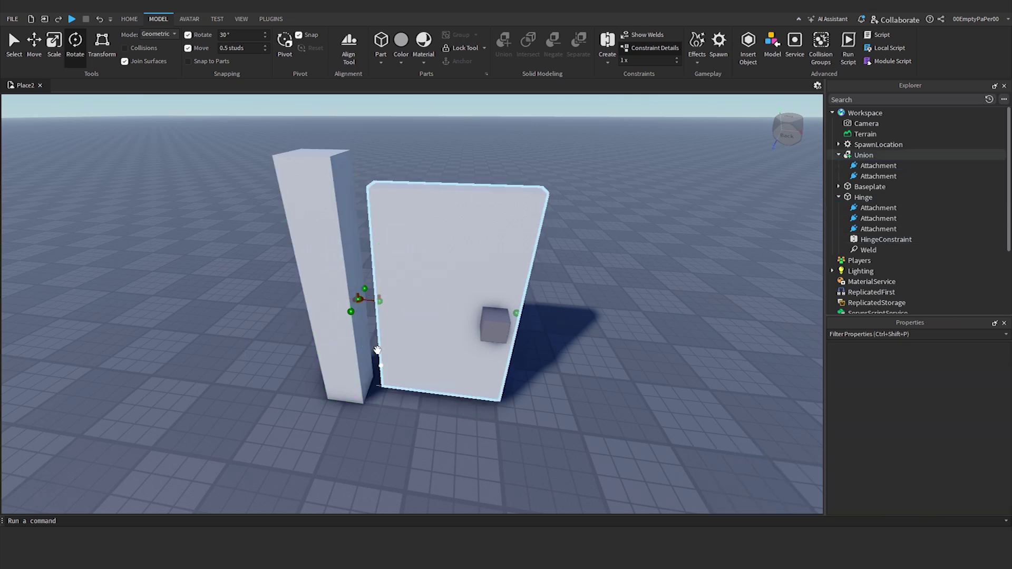
# Step: Connect the Hinge post's two outer Attachments to the Union's handle-side Attachment with SpringConstraints
pyautogui.click(351, 314)
pyautogui.click(608, 47)
pyautogui.click(631, 285)
pyautogui.click(516, 313)
pyautogui.click(361, 297)
pyautogui.click(365, 286)
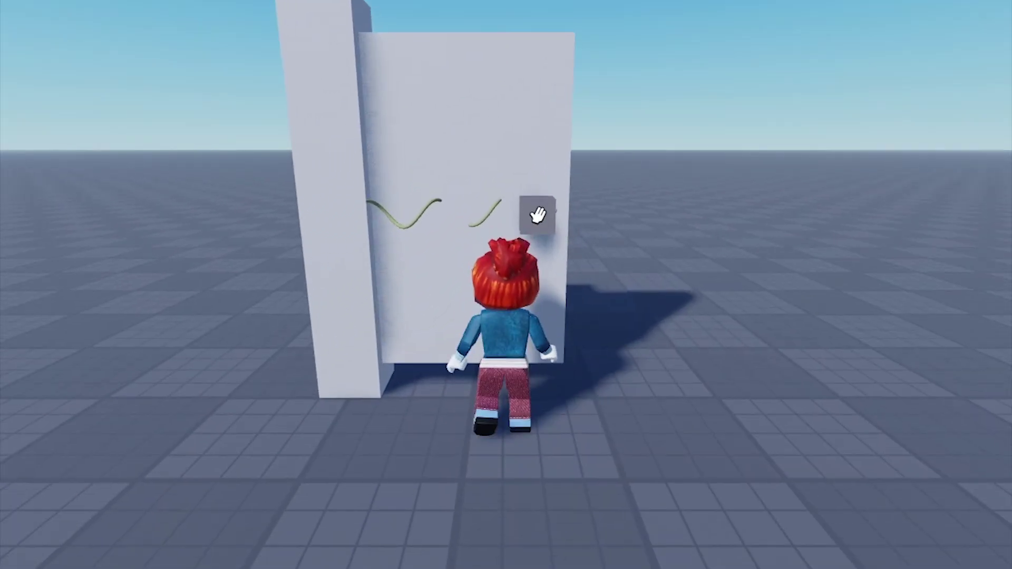
# Step: Playtest the Union door by dragging it open by its handle and walking the character around and through it
pyautogui.click(537, 214)
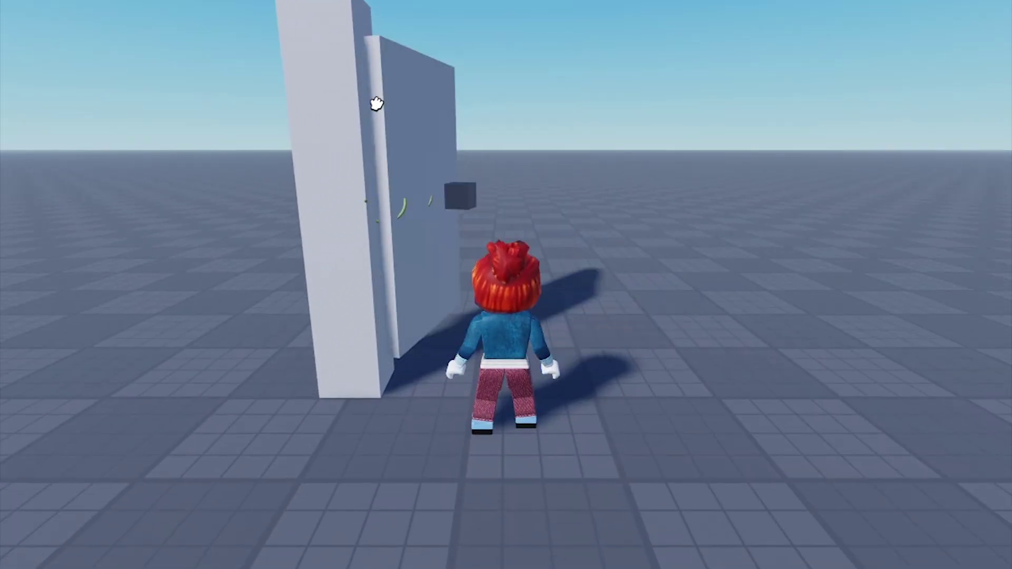
pyautogui.press('w')
pyautogui.moveTo(578, 320); pyautogui.dragTo(578, 320, button='right')
pyautogui.press('w')
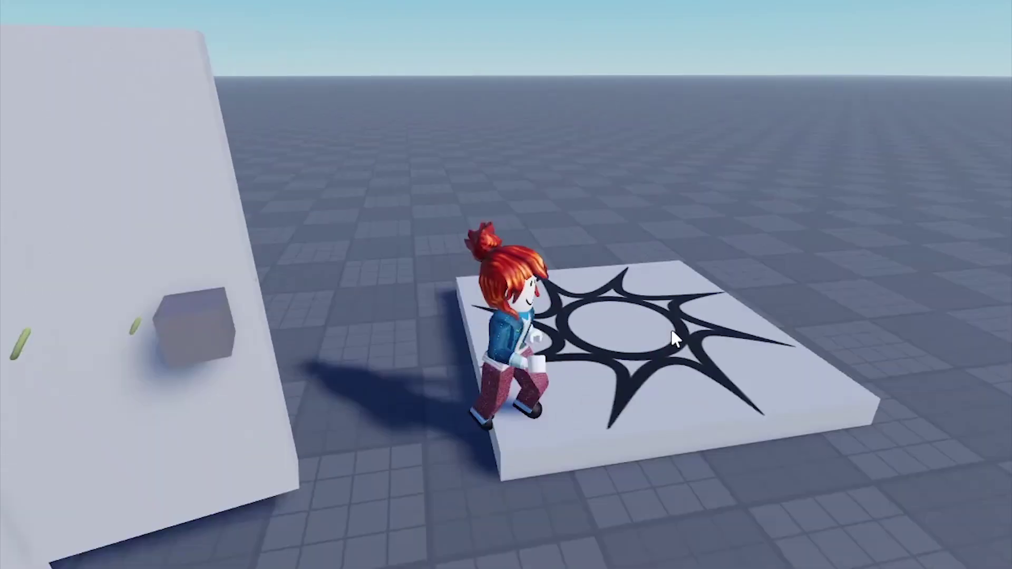
pyautogui.moveTo(672, 333); pyautogui.dragTo(672, 338, button='right')
pyautogui.press('w')
pyautogui.click(496, 214)
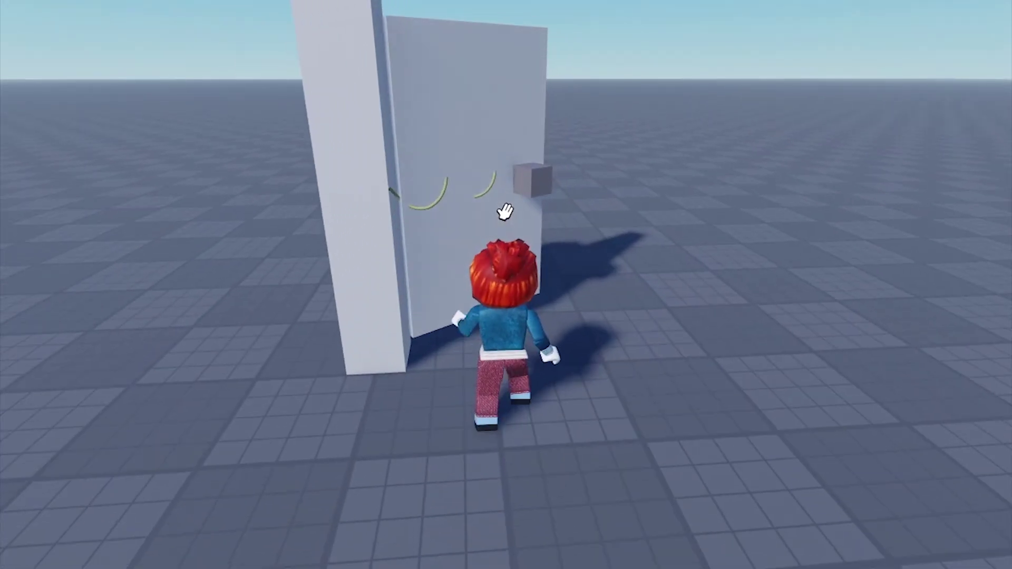
pyautogui.click(505, 213)
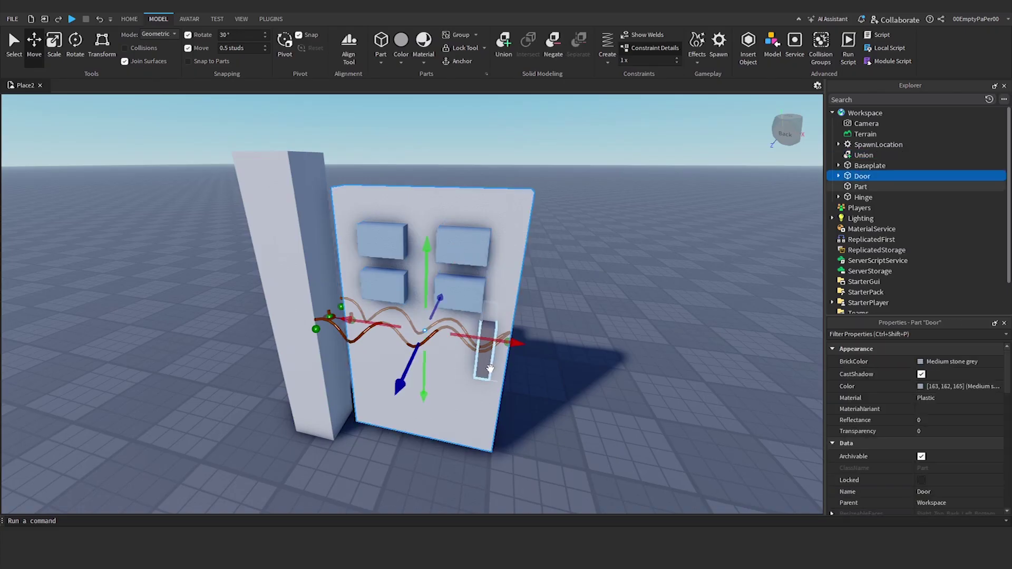
# Step: Add a WeldConstraint to the dark grey handle Part on the Door with the blue panels
pyautogui.click(490, 369)
pyautogui.click(533, 396)
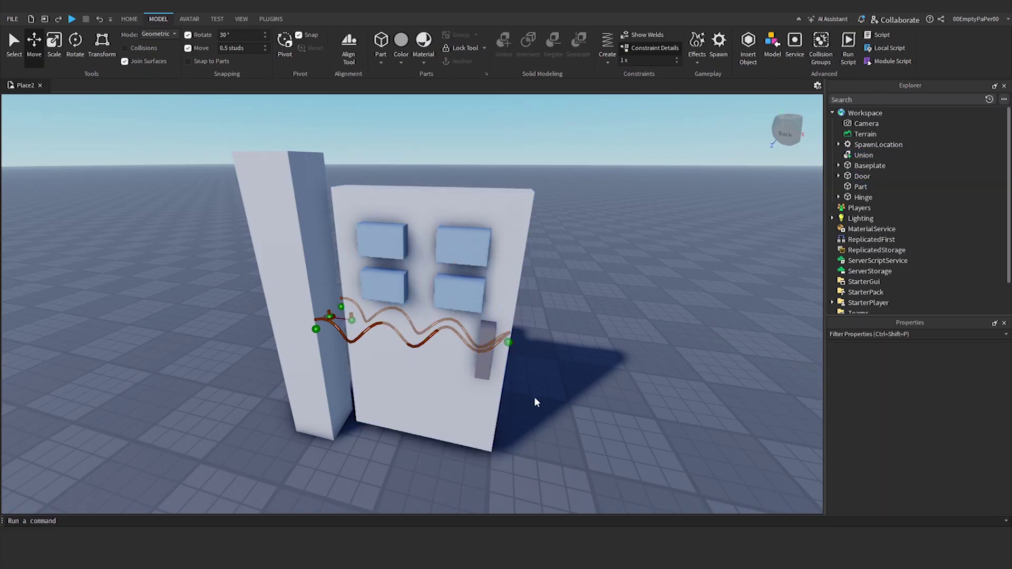
pyautogui.click(485, 368)
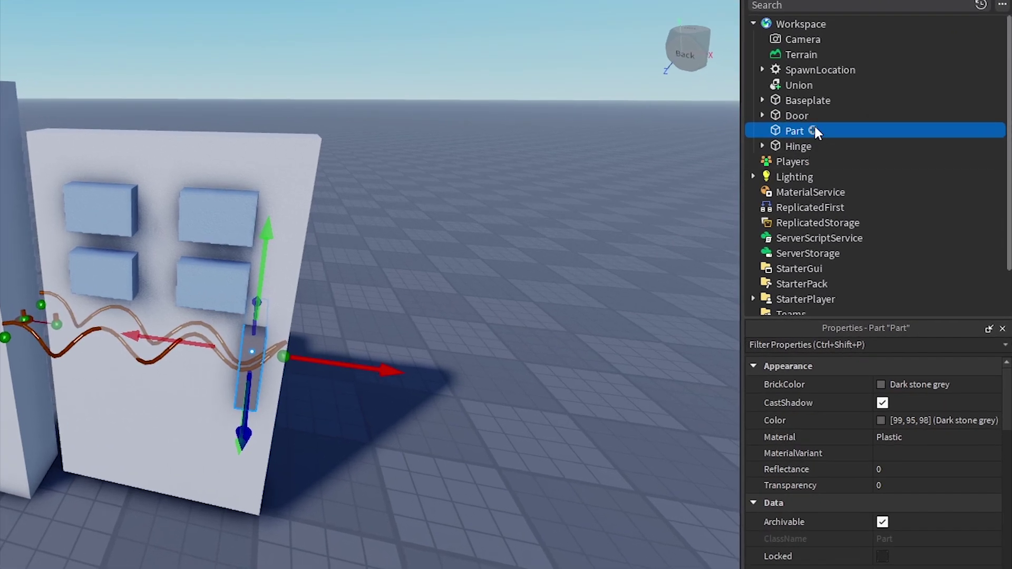
pyautogui.click(815, 128)
pyautogui.write('w')
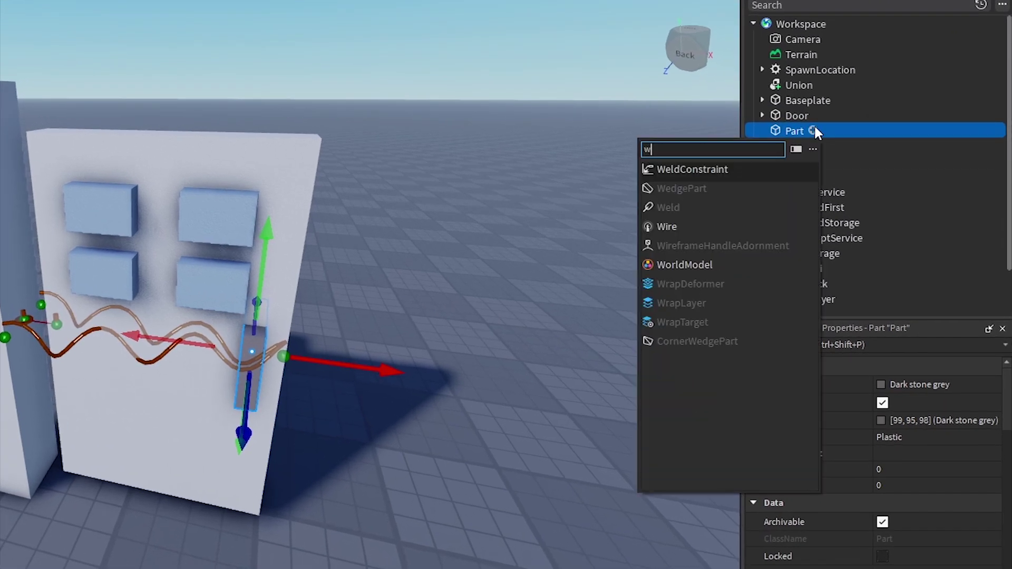
pyautogui.click(726, 168)
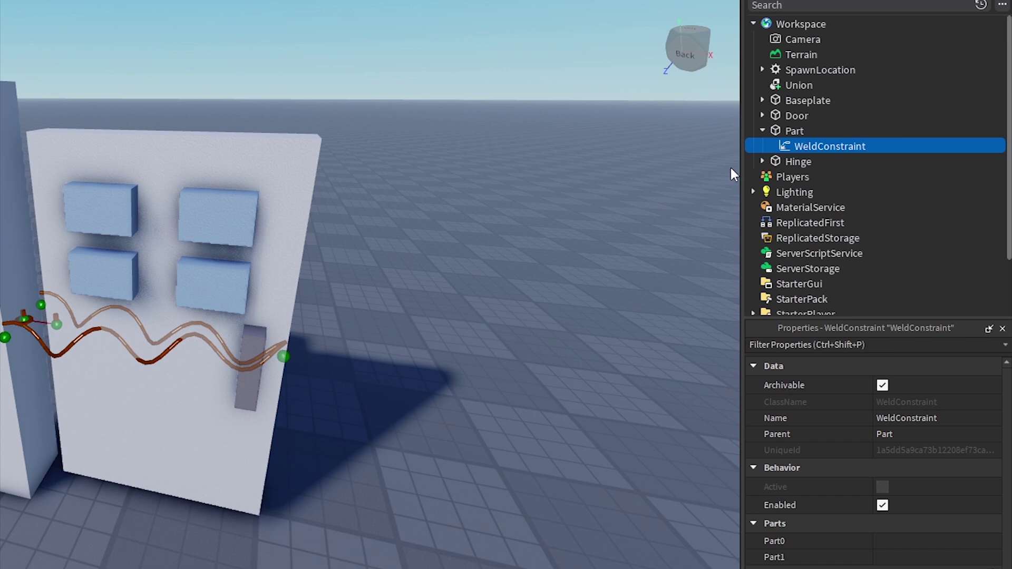
# Step: Set the WeldConstraint's Part0 to the handle Part and its Part1 to Door
pyautogui.scroll(-2, 1008, 375)
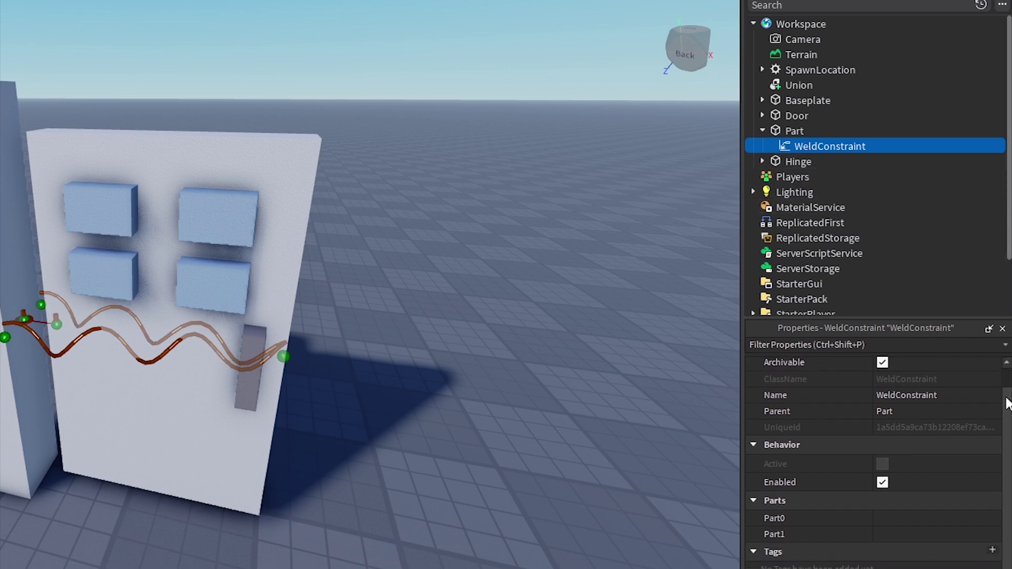
pyautogui.click(891, 513)
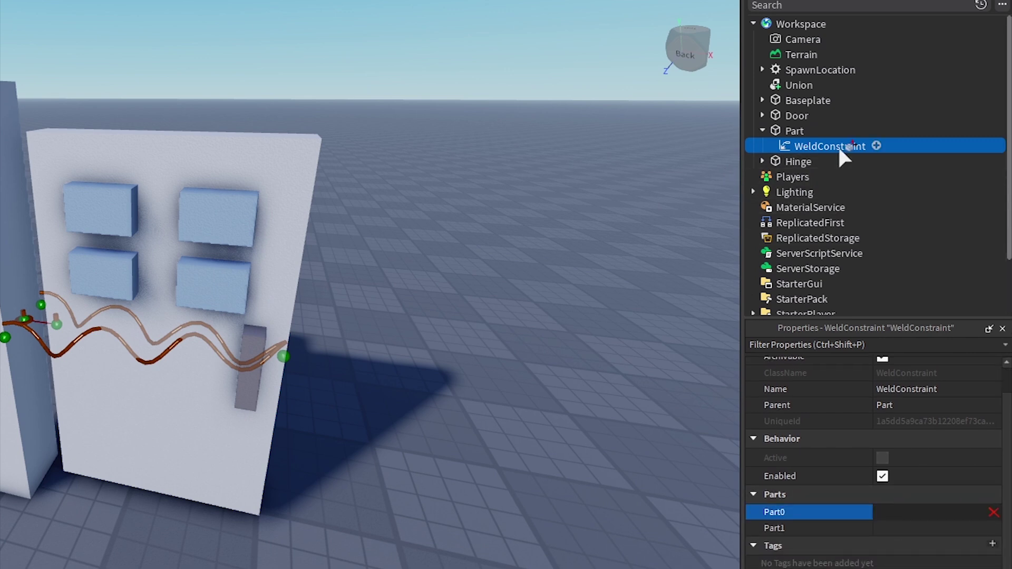
pyautogui.click(791, 129)
pyautogui.click(897, 527)
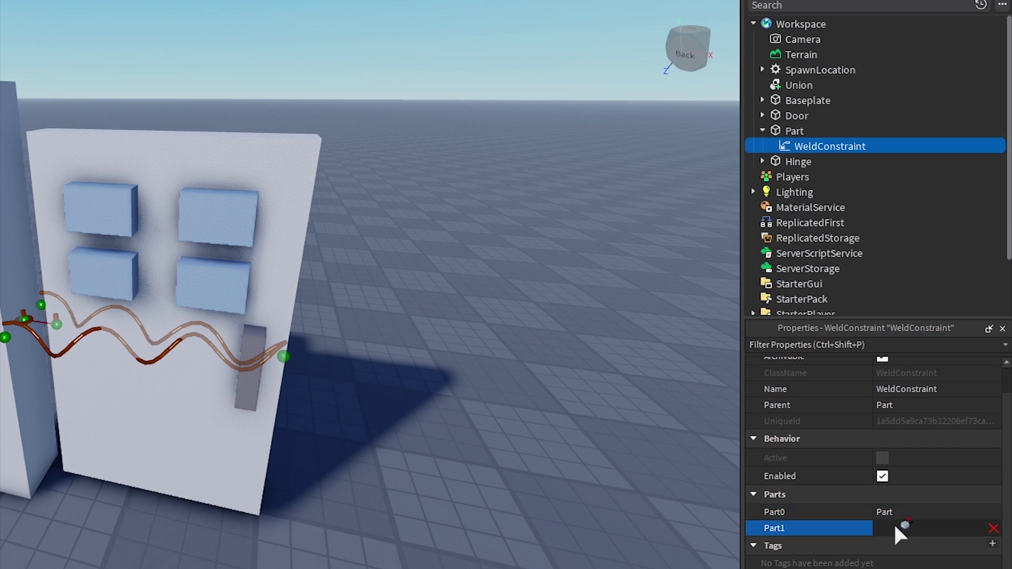
pyautogui.click(795, 116)
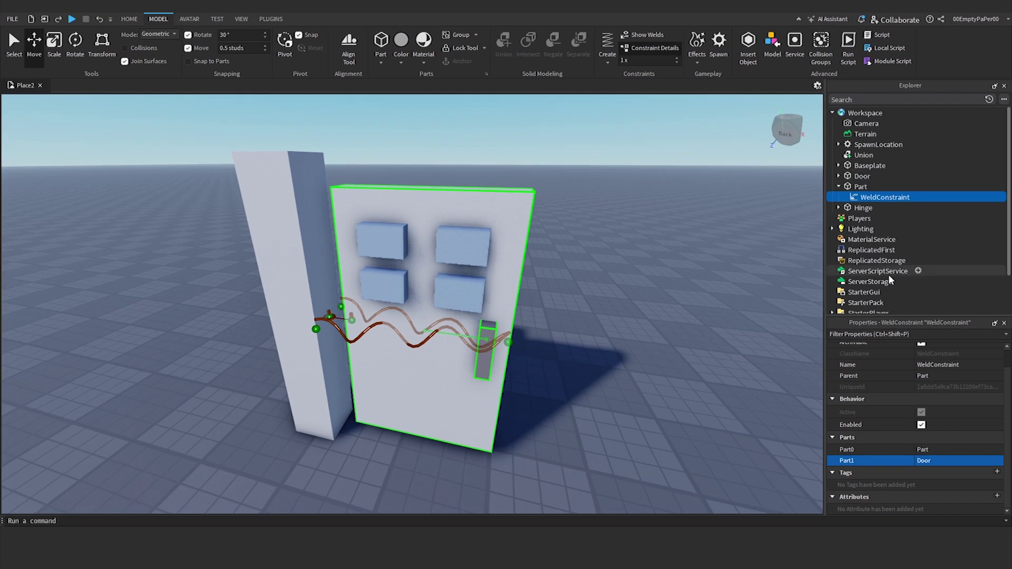